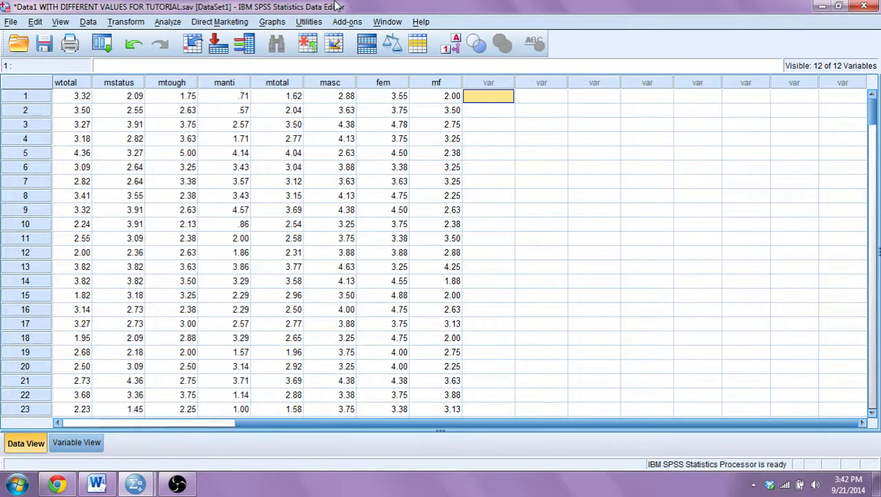
click(171, 23)
click(172, 22)
click(171, 23)
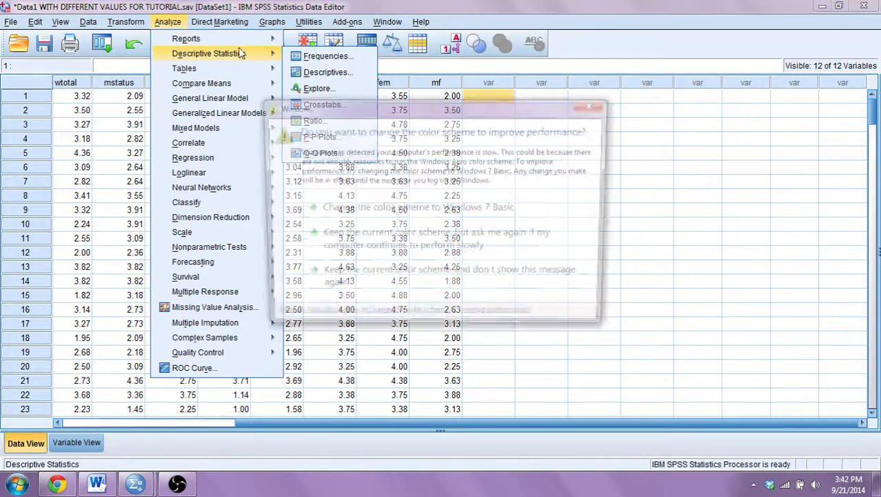
click(596, 105)
Open Frequencies and add whos, wben, wtotal and mstatus to the Variable(s) list.
click(169, 22)
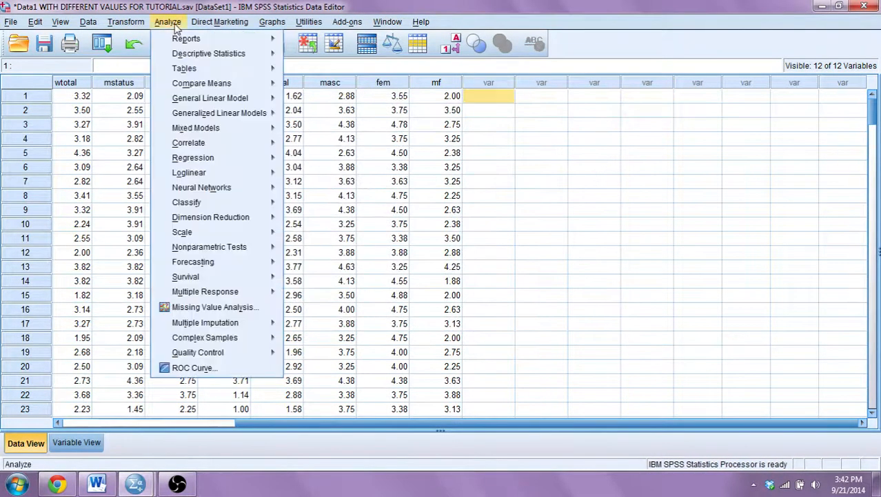
mouse_move(196, 55)
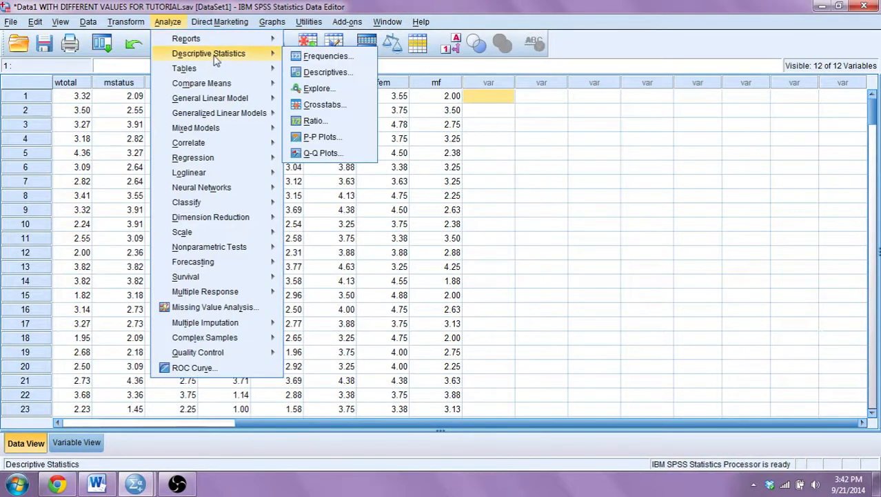
click(344, 59)
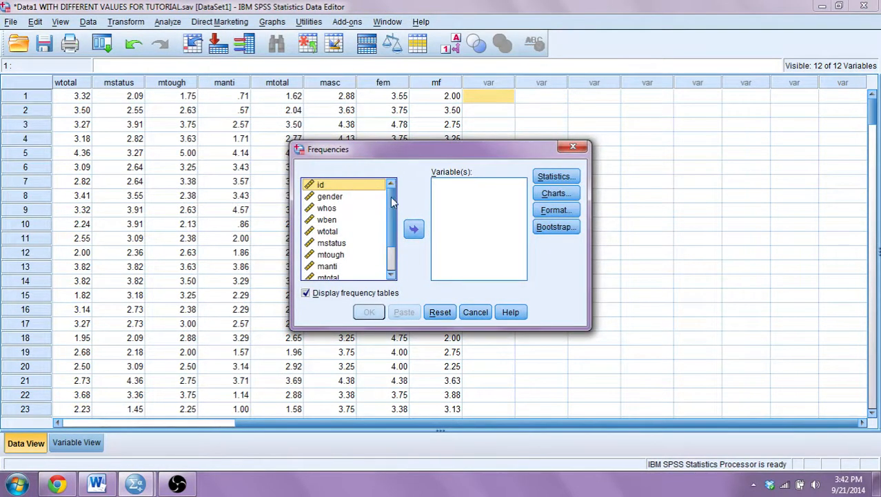
click(342, 197)
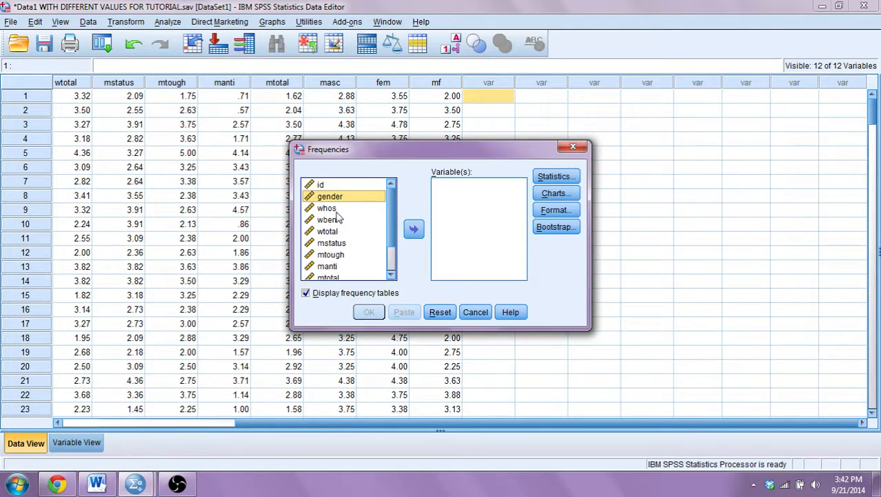
click(337, 211)
key(shift+Down)
key(shift+Down)
key(shift+Down)
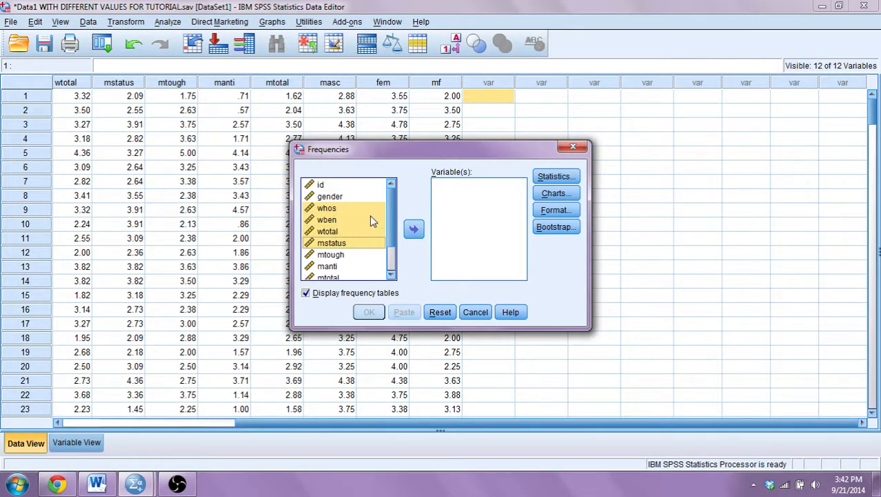
click(413, 230)
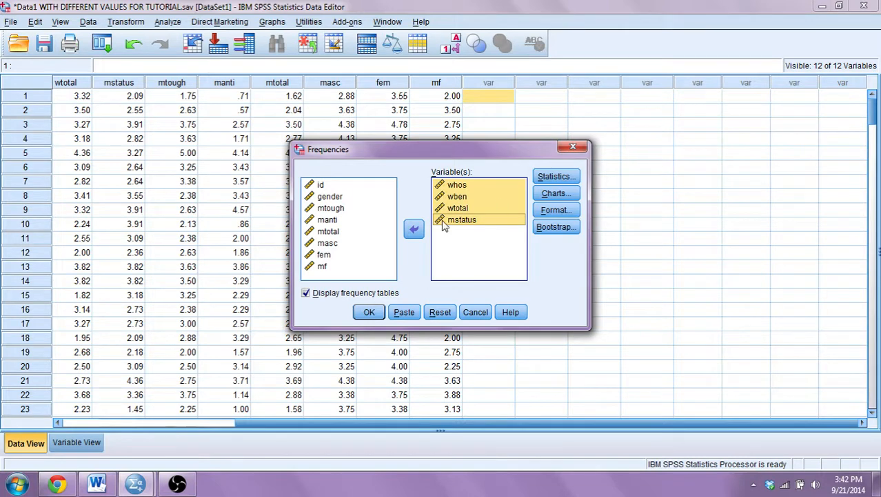
Request mean, median, mode, standard deviation, variance, range, skewness and kurtosis, then run the frequencies analysis.
click(576, 179)
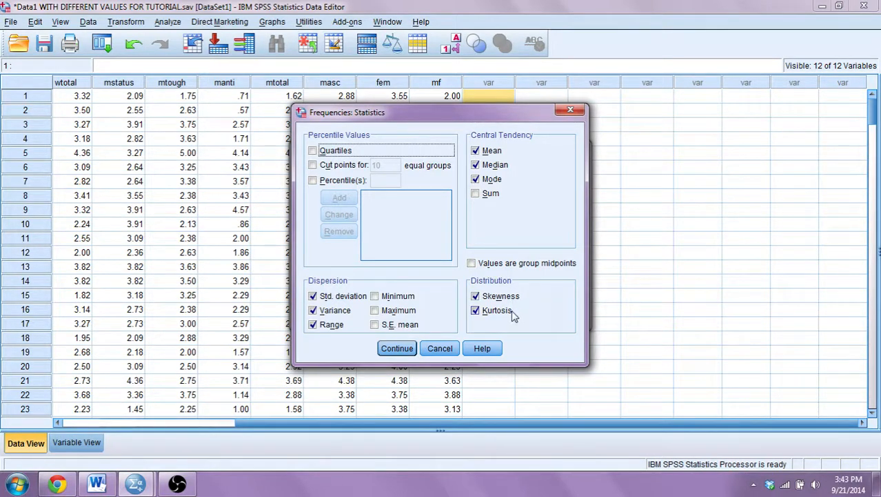
click(389, 351)
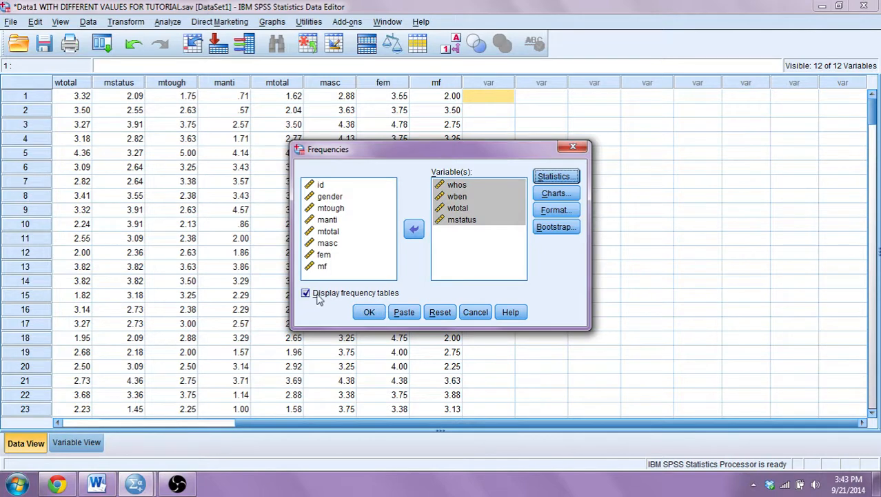
click(365, 312)
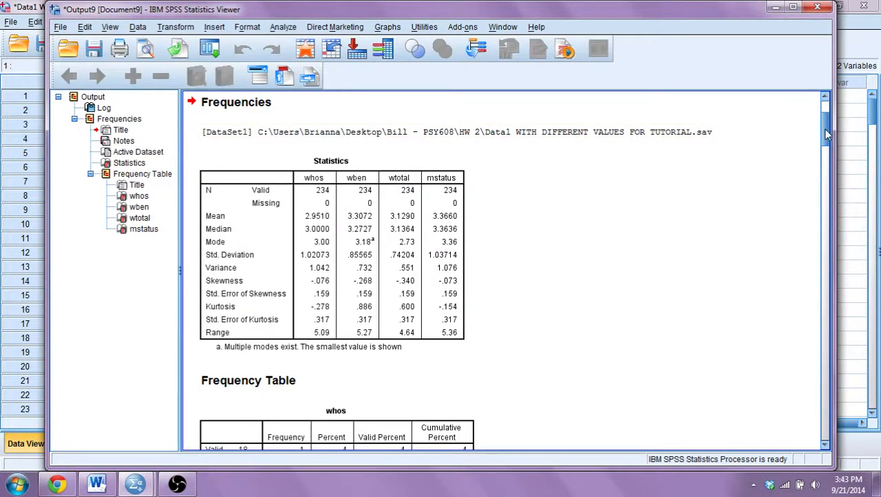
Scroll through the Statistics table and the whos frequency table in the output viewer, then minimize it.
scroll(827, 134, down, 3)
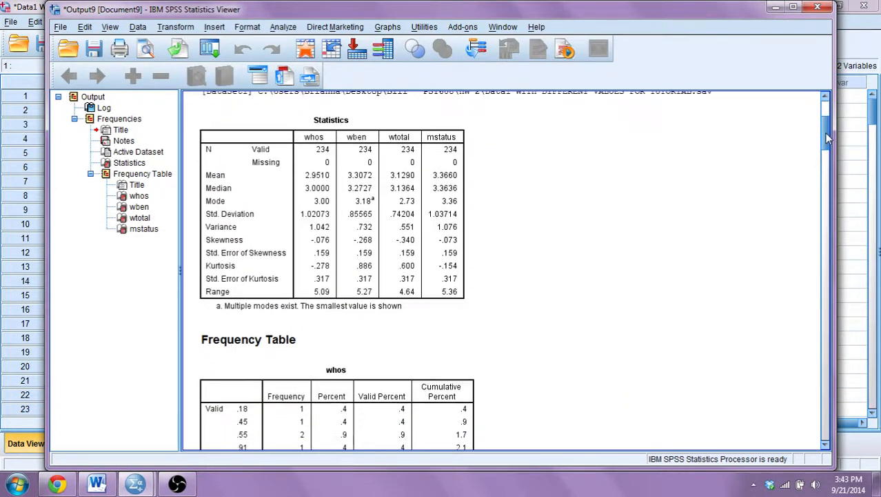
click(358, 149)
drag(827, 142, 826, 159)
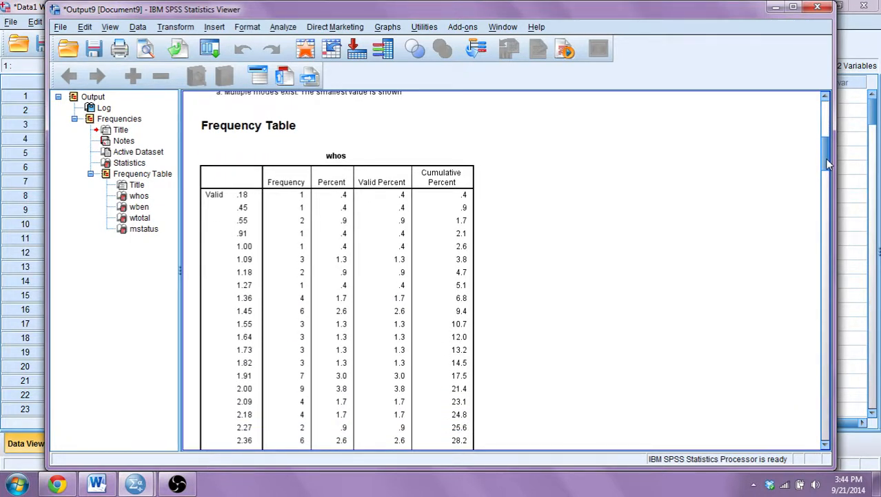
drag(827, 164, 826, 169)
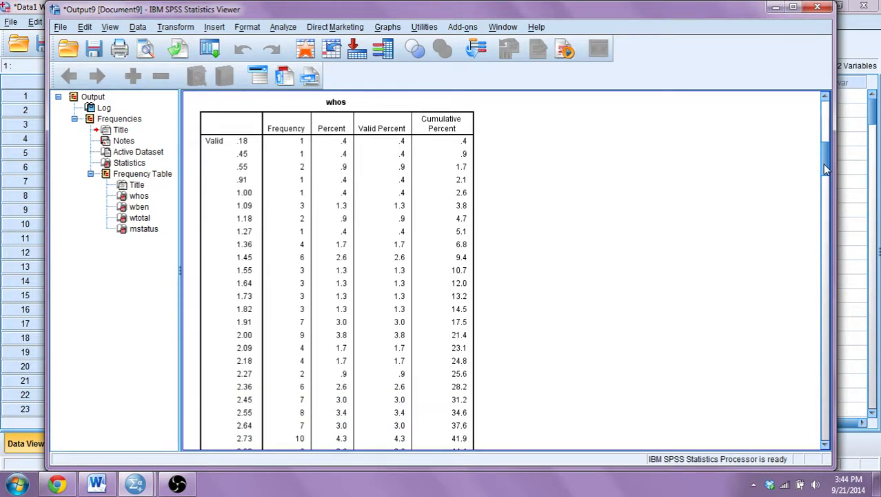
drag(826, 169, 825, 185)
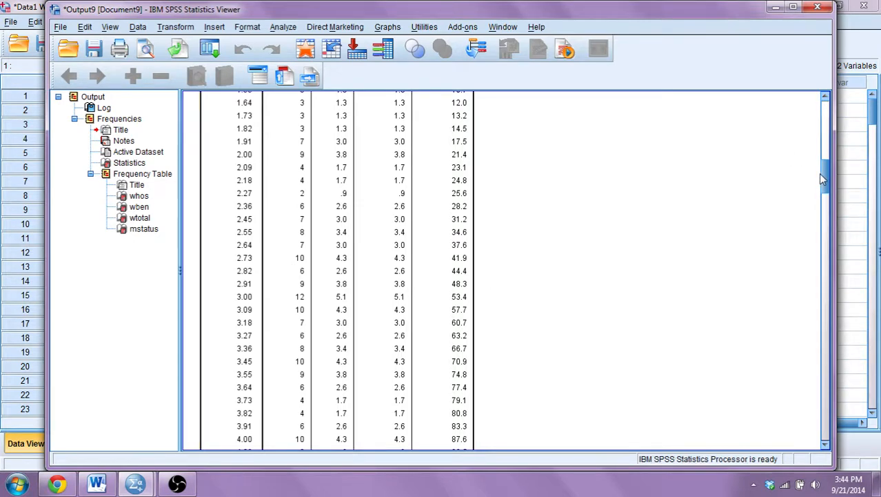
drag(825, 178, 826, 156)
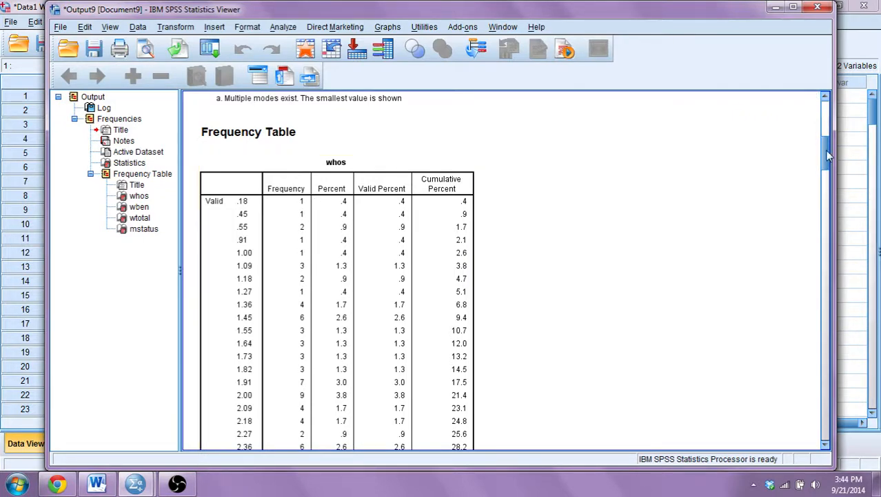
drag(829, 156, 827, 110)
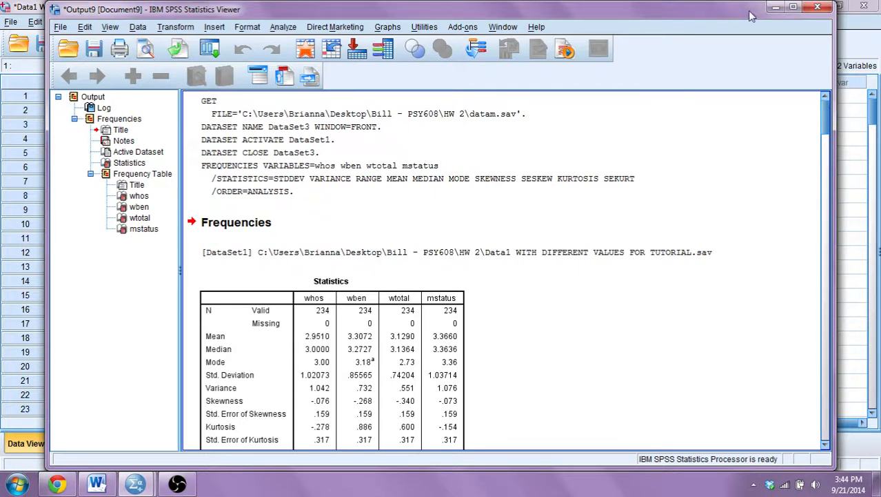
click(773, 8)
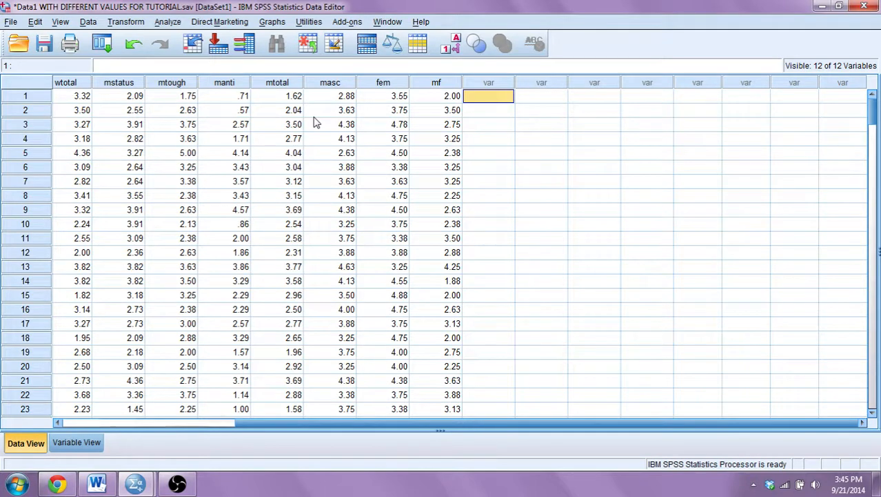
Switch to Word to read the answer key's assignment questions, then minimize the document.
click(97, 483)
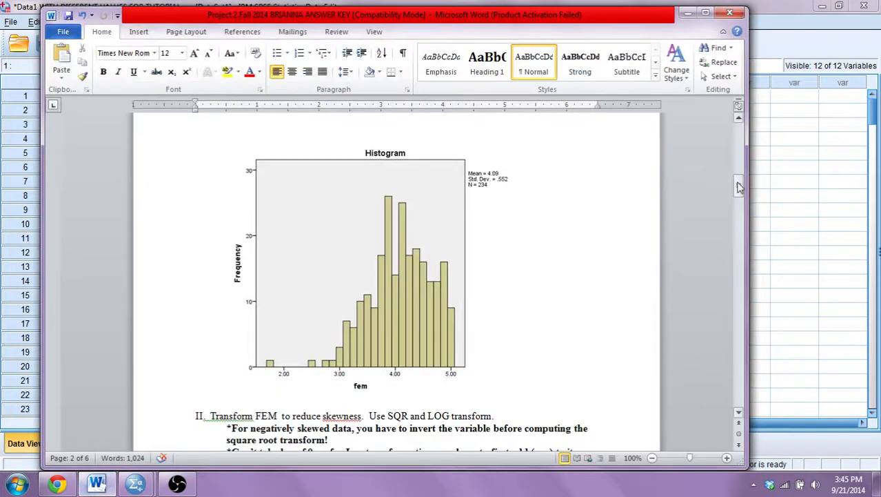
drag(738, 183, 741, 135)
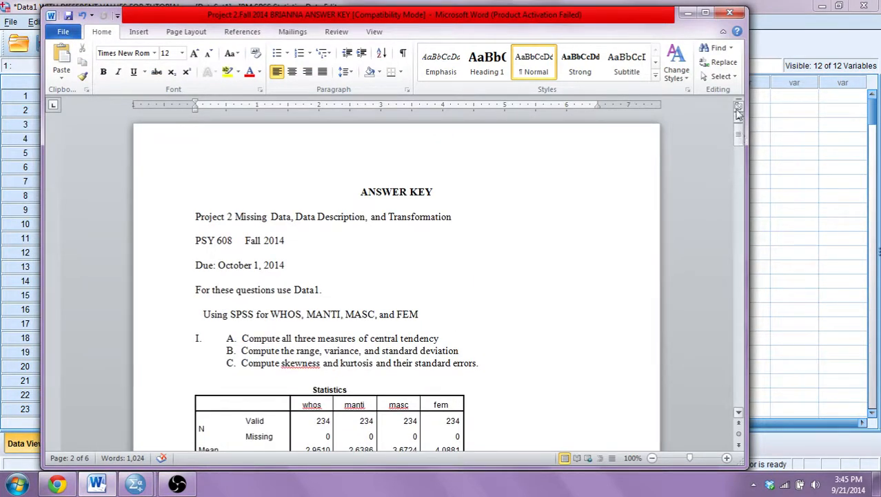
click(691, 13)
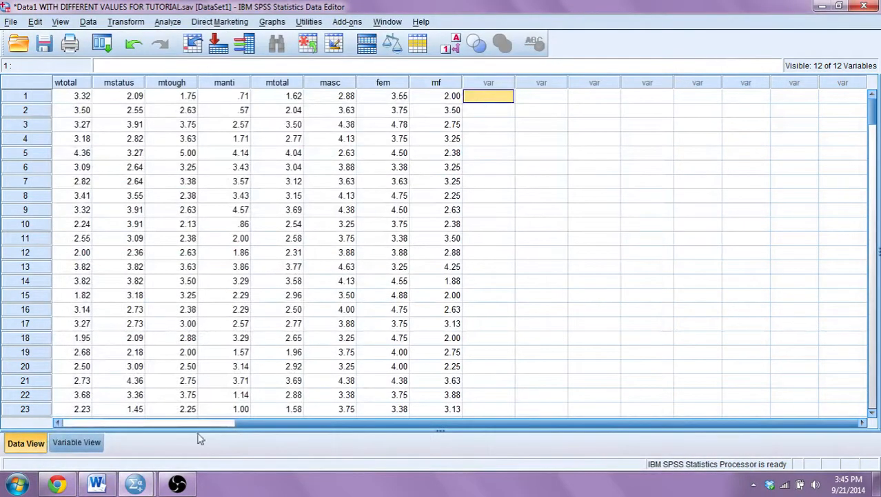
Open Explore and add fem to the Dependent List.
mouse_move(184, 489)
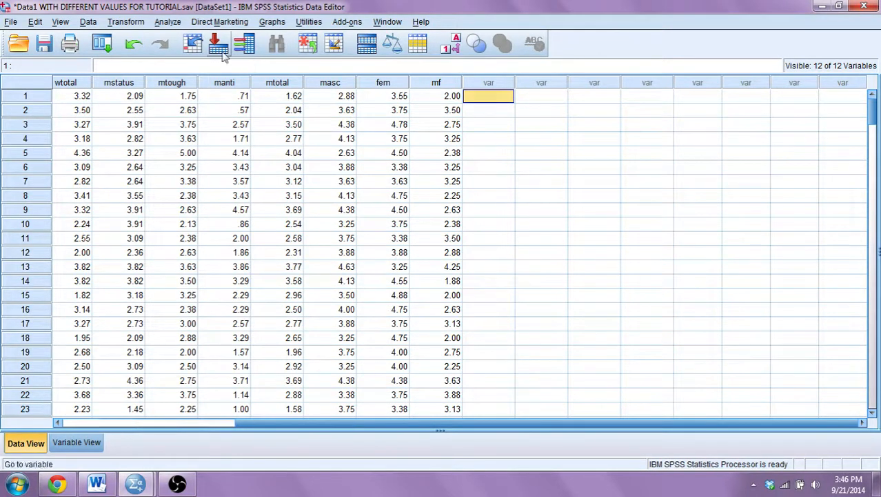
click(177, 24)
mouse_move(194, 56)
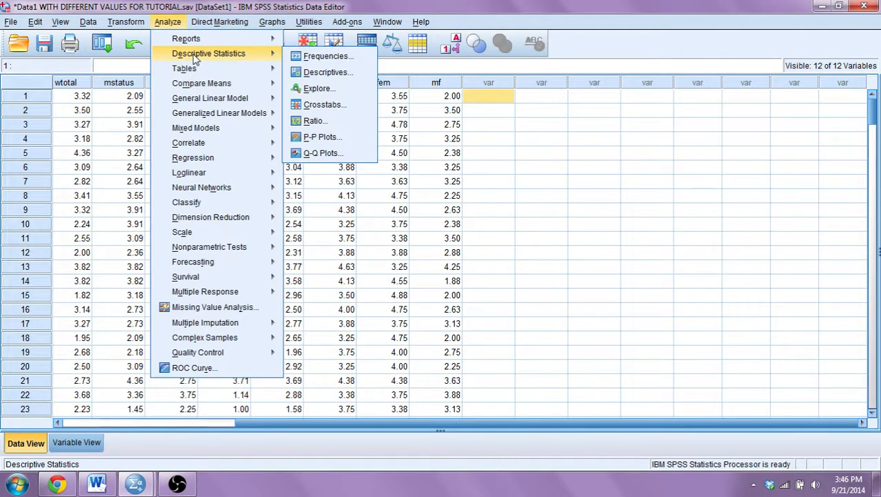
click(317, 91)
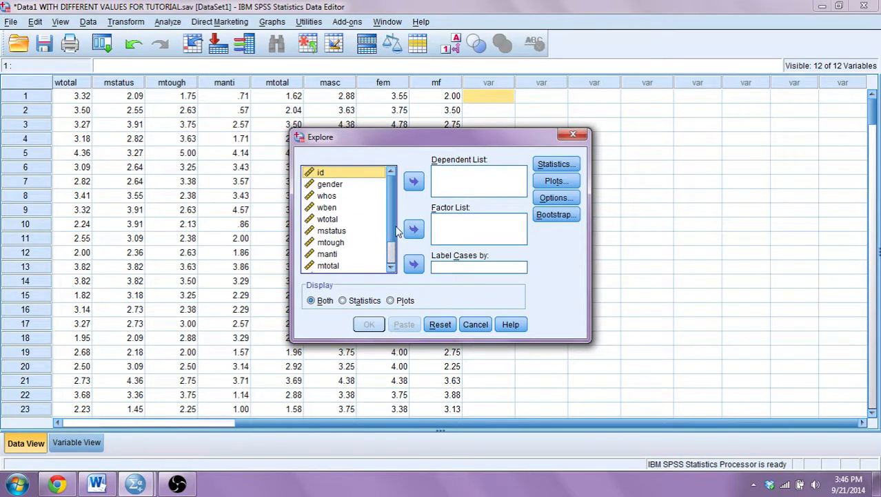
scroll(393, 229, down, 2)
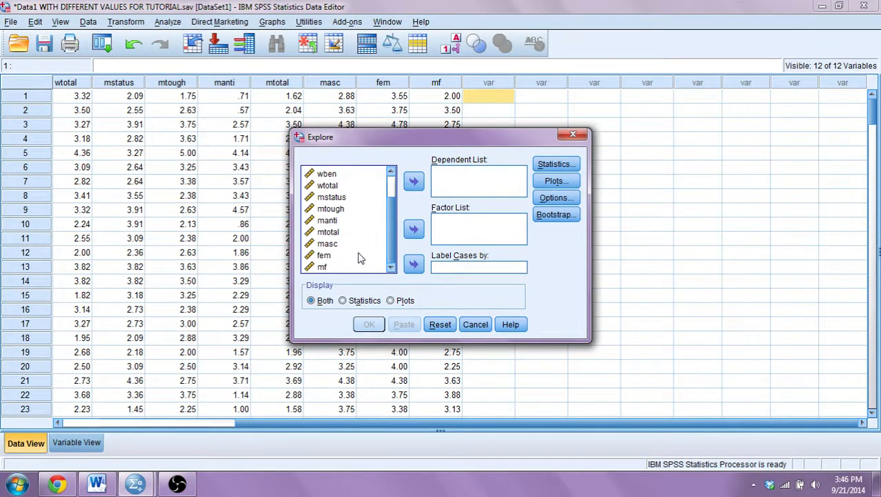
click(358, 256)
click(413, 181)
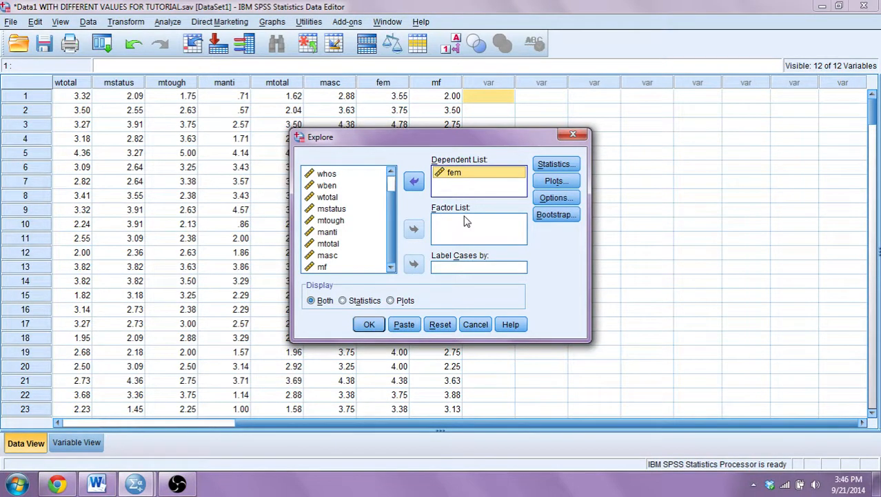
click(469, 173)
drag(391, 202, 390, 186)
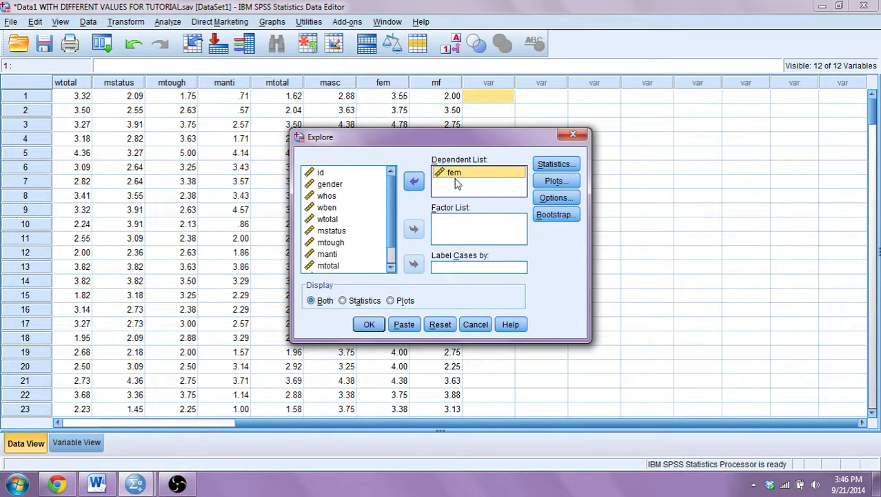
click(336, 187)
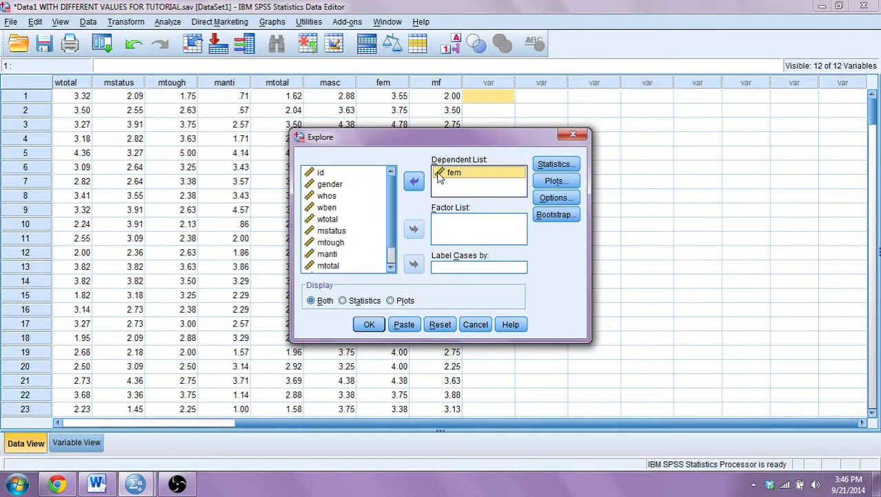
Confirm the Explore plot options with Histogram checked and run the Explore analysis for fem.
click(555, 182)
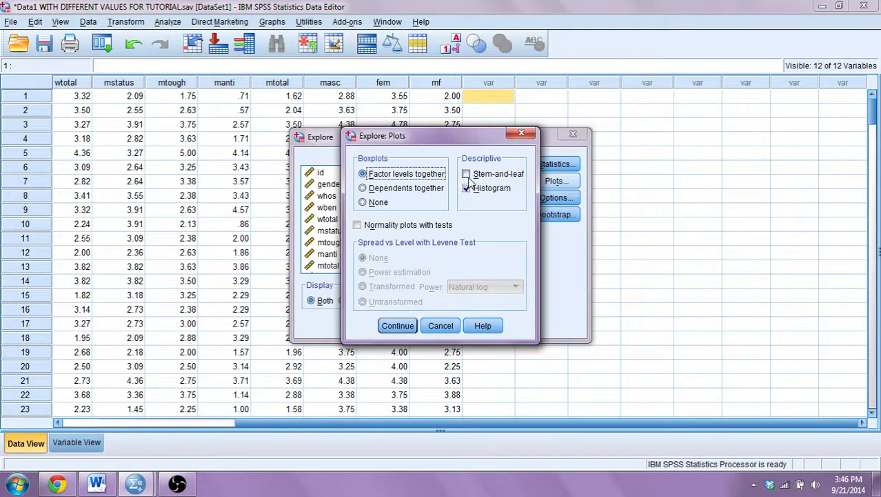
click(396, 325)
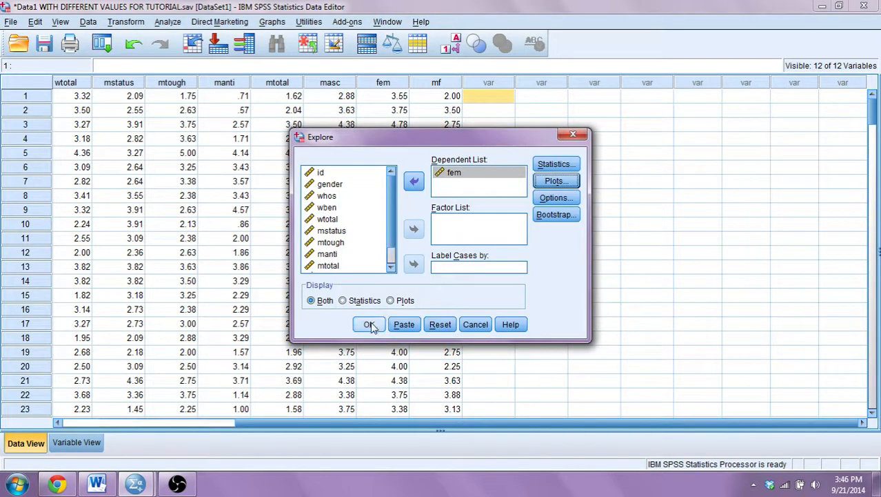
click(370, 324)
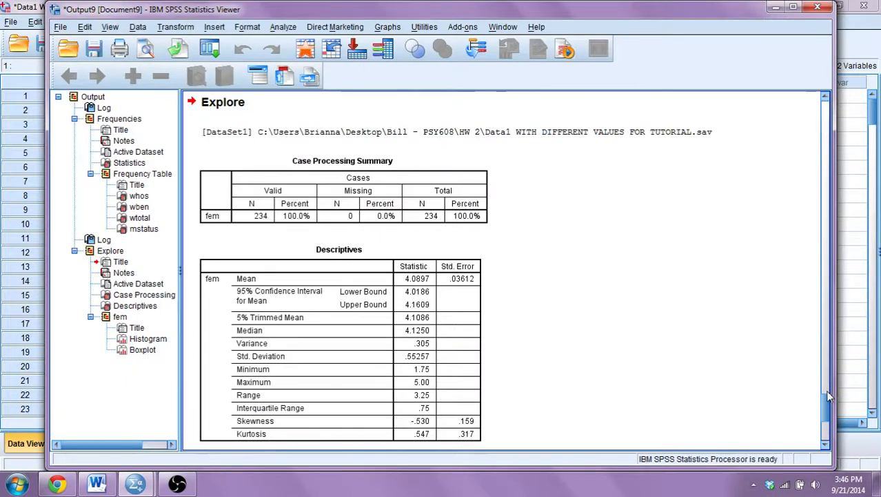
Examine the fem descriptives and histogram in the output viewer, reopening it from the taskbar before minimizing it.
mouse_move(828, 397)
mouse_down()
mouse_move(828, 422)
mouse_move(827, 390)
mouse_up()
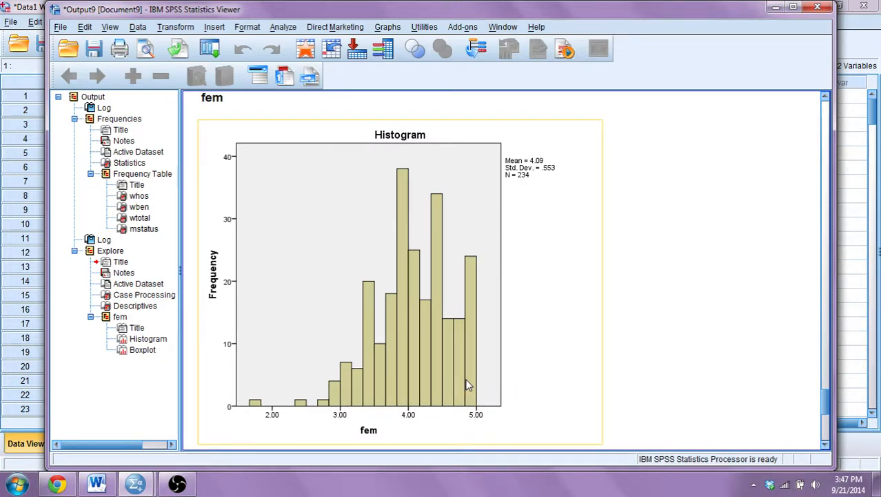
click(774, 8)
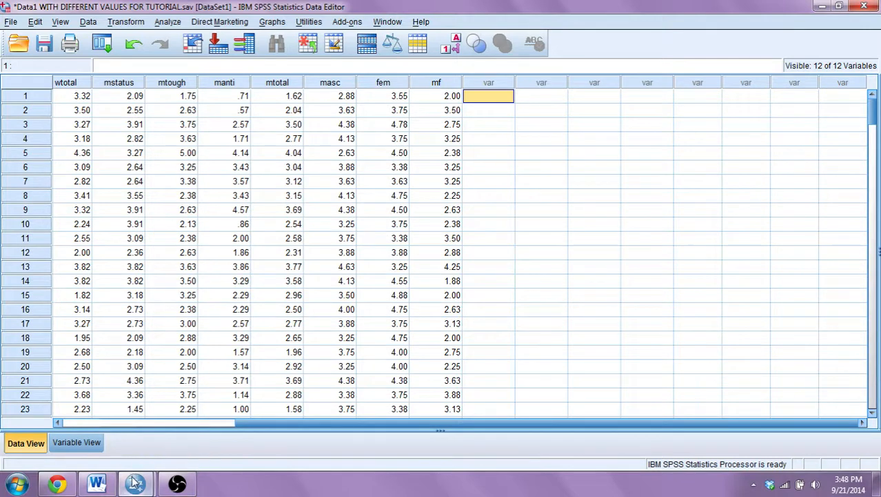
mouse_move(105, 485)
mouse_move(135, 485)
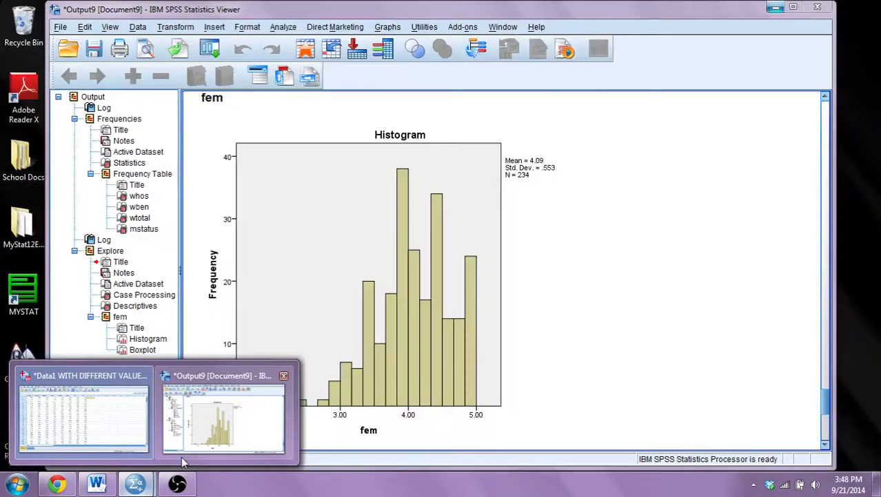
click(181, 456)
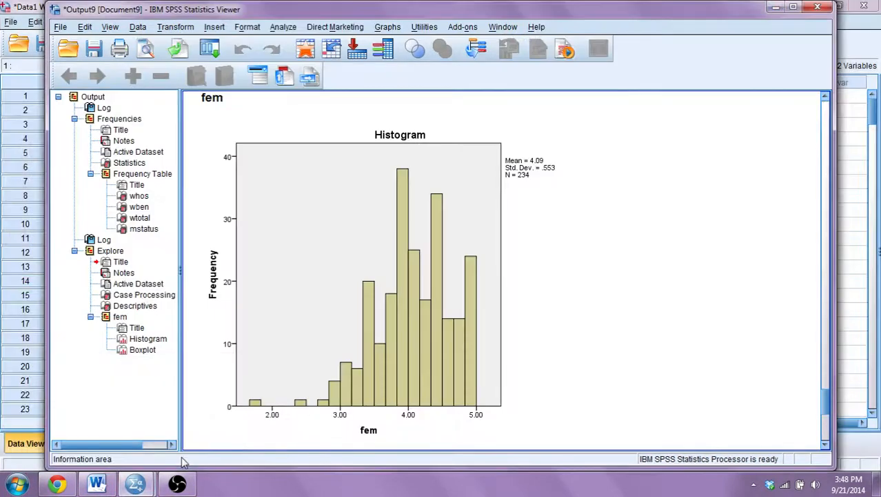
click(374, 335)
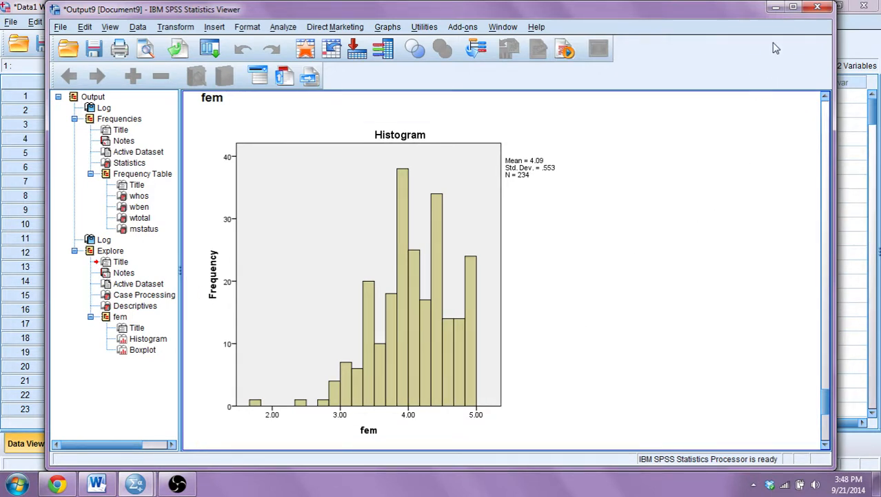
click(776, 8)
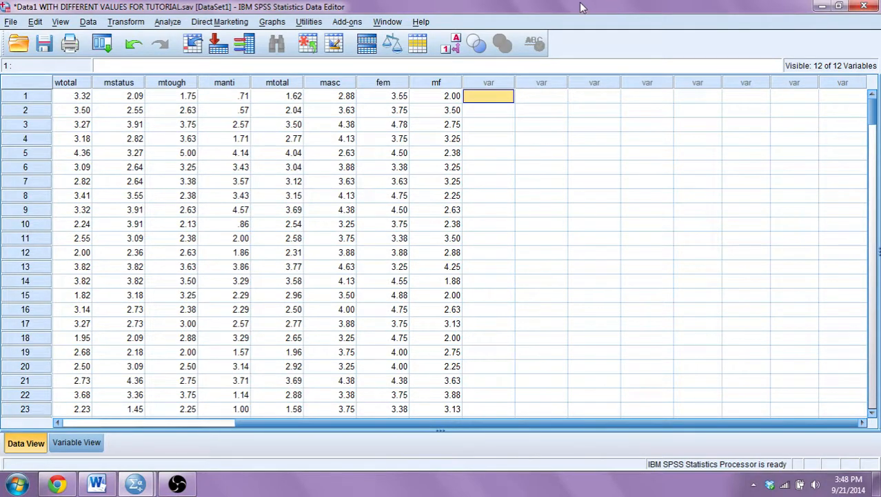
Open Compute Variable, clear the previous target and expression, and name the new target variable INVfem10.
click(166, 22)
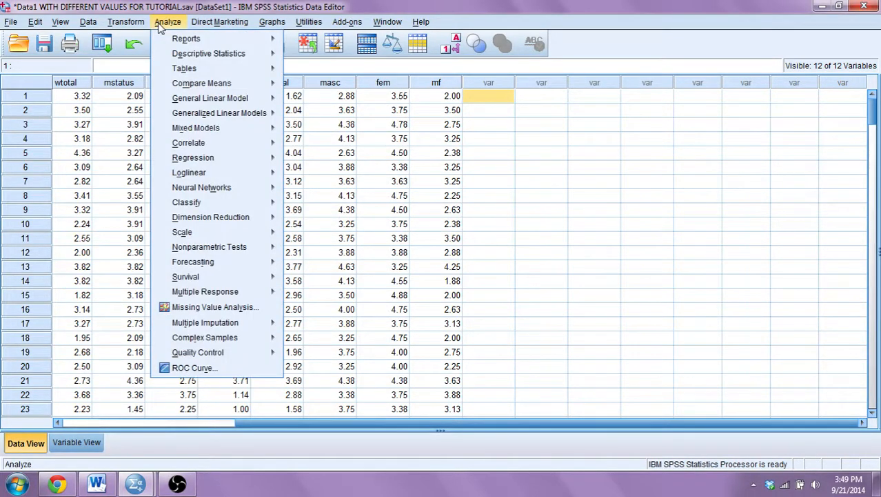
click(160, 23)
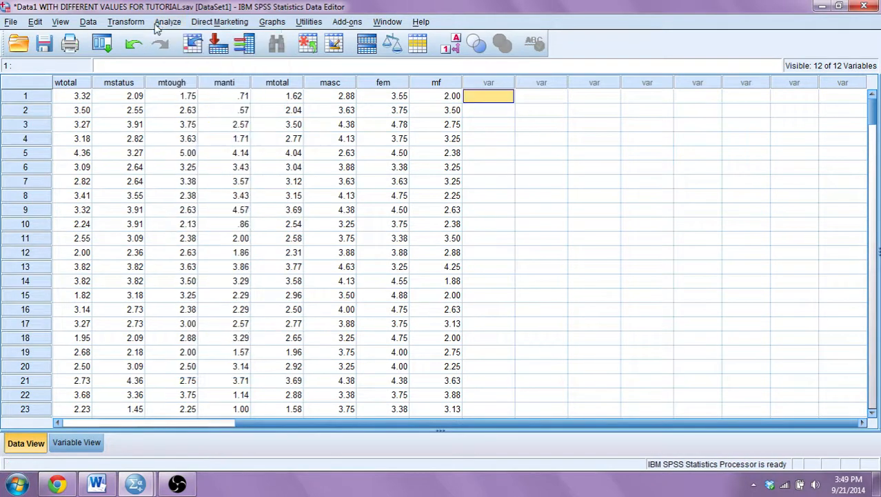
click(136, 22)
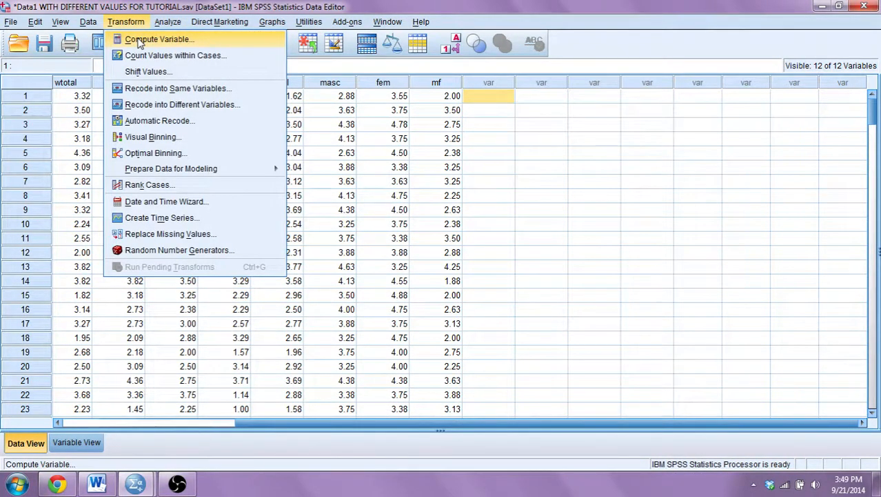
click(140, 39)
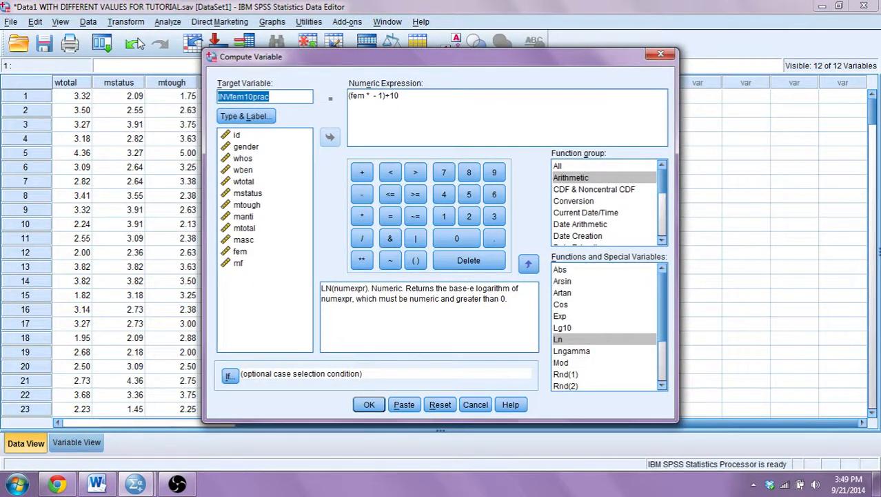
key(BackSpace)
triple_click(442, 93)
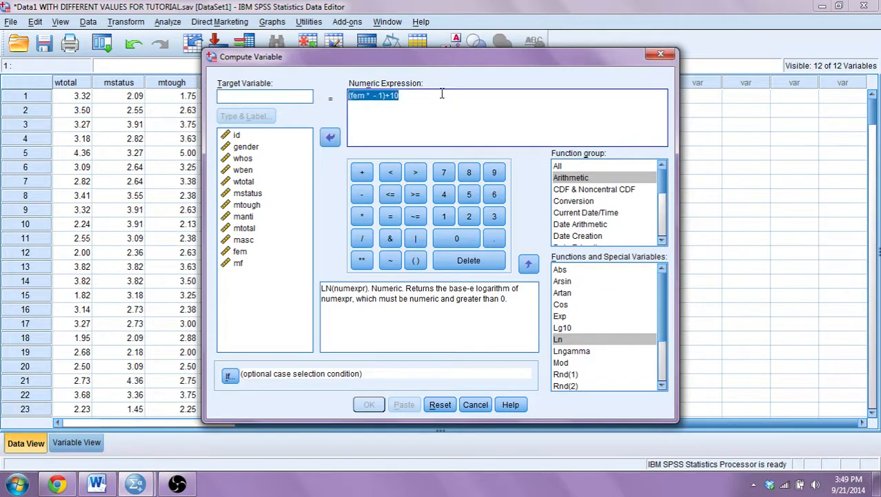
key(BackSpace)
click(287, 102)
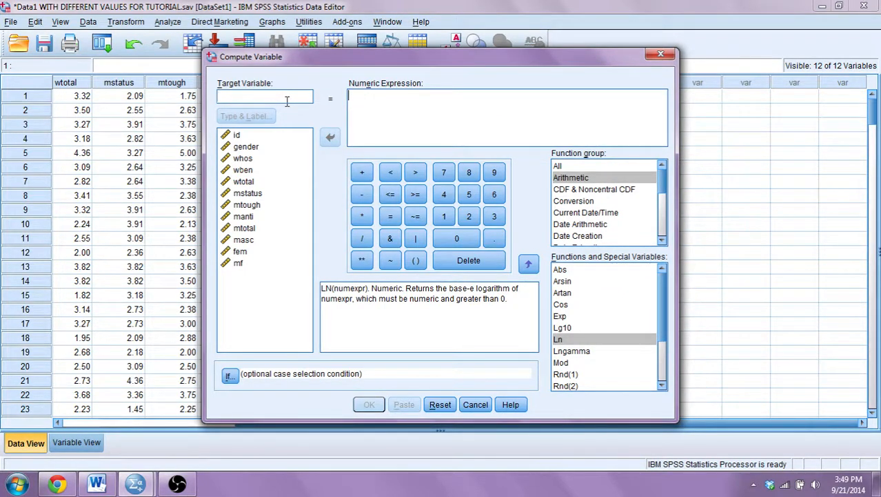
text(INV)
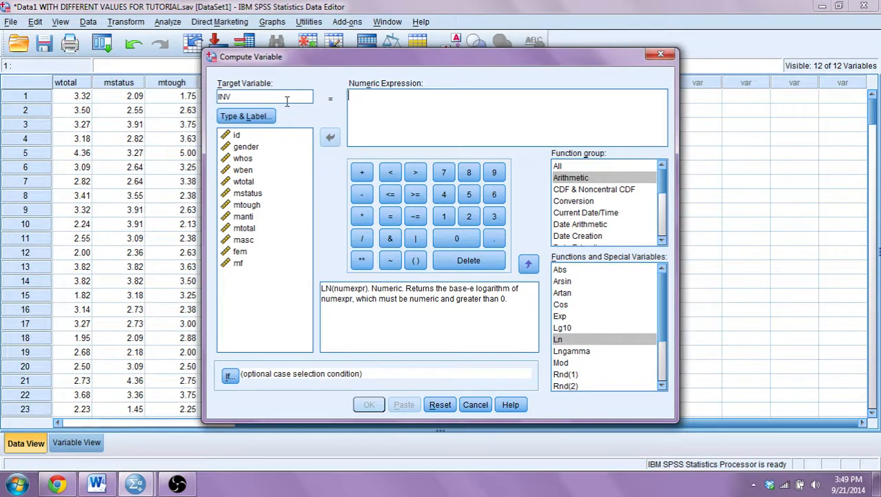
text(fem10)
click(364, 105)
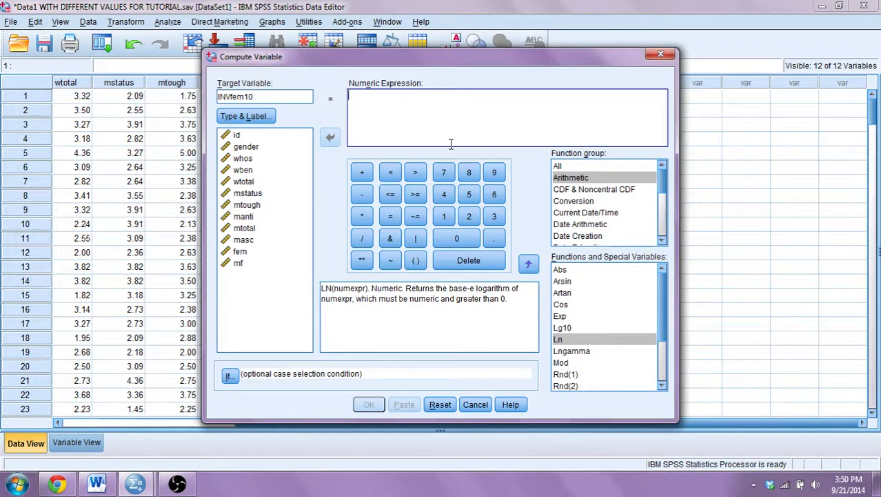
Build the numeric expression (fem * - 1) + 10 for INVfem10 and run the computation.
click(247, 260)
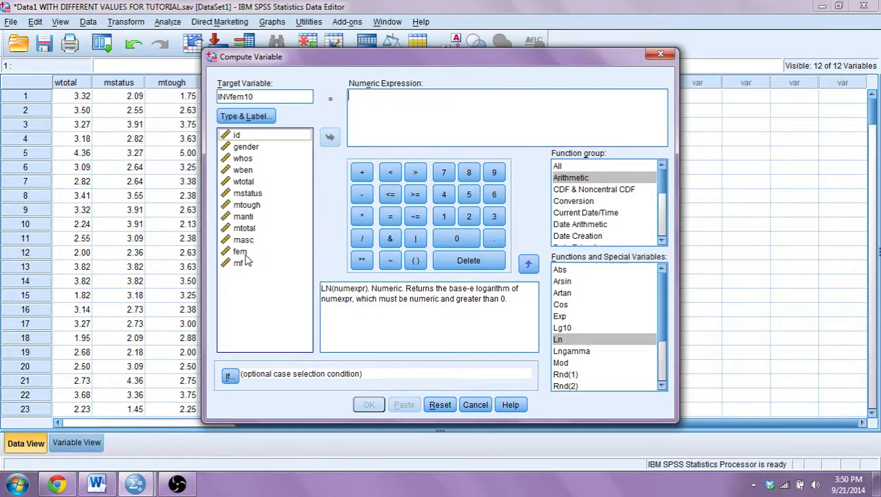
double_click(243, 252)
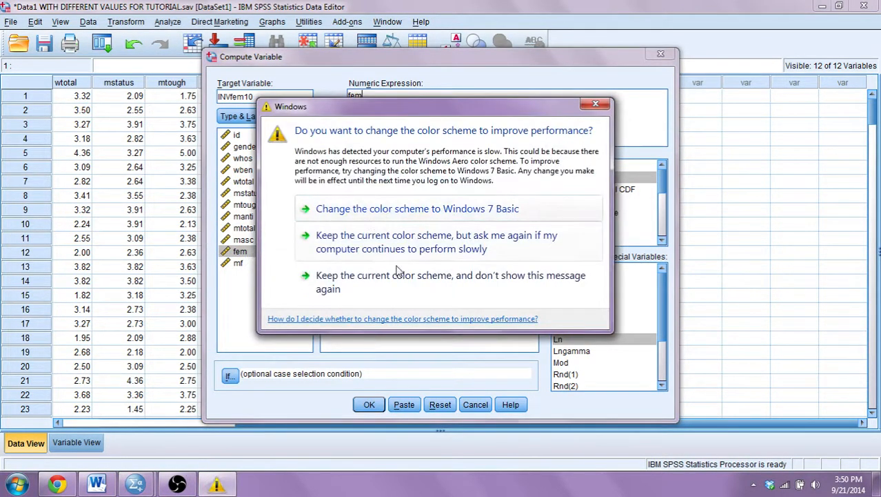
click(395, 289)
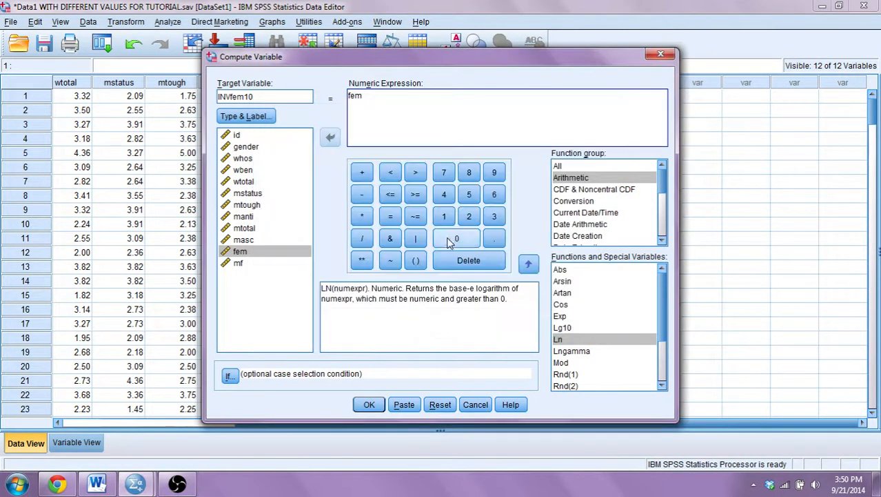
click(363, 216)
click(362, 194)
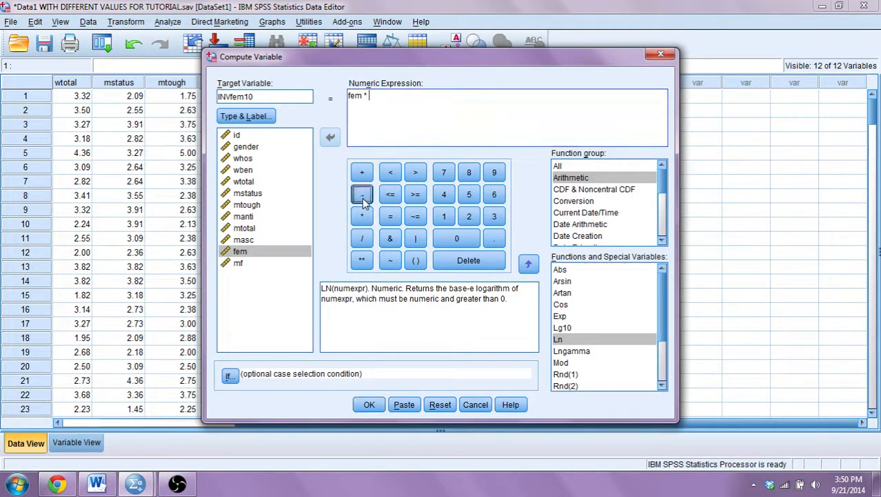
click(448, 215)
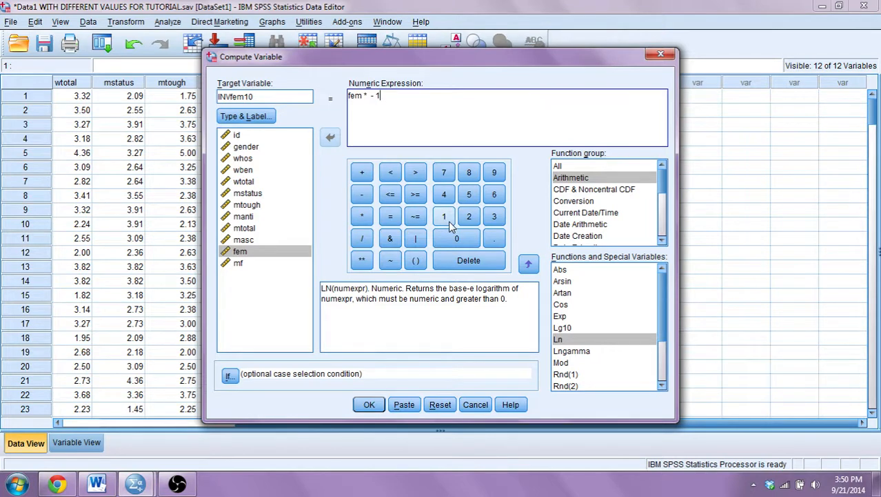
text())
key(Home)
text(()
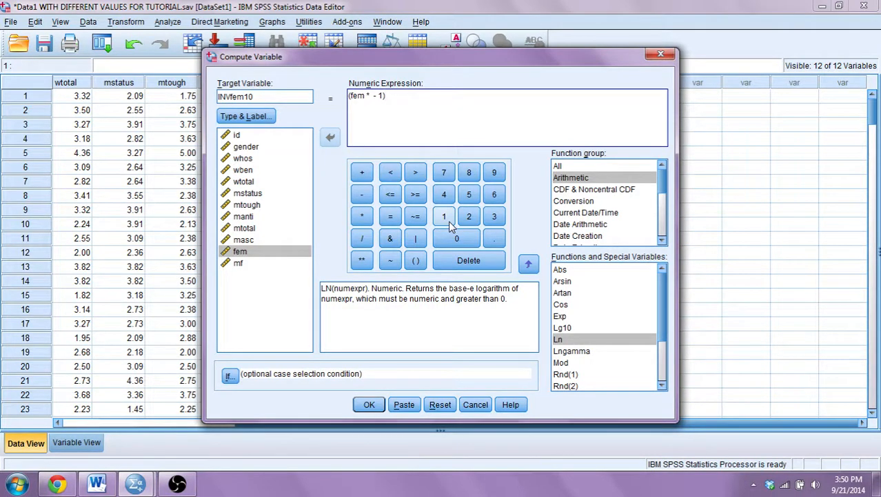
click(362, 172)
click(444, 216)
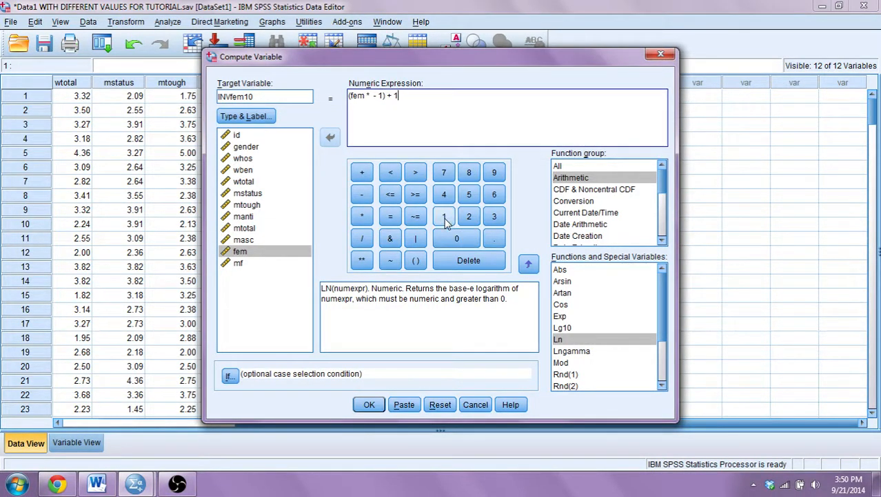
click(449, 237)
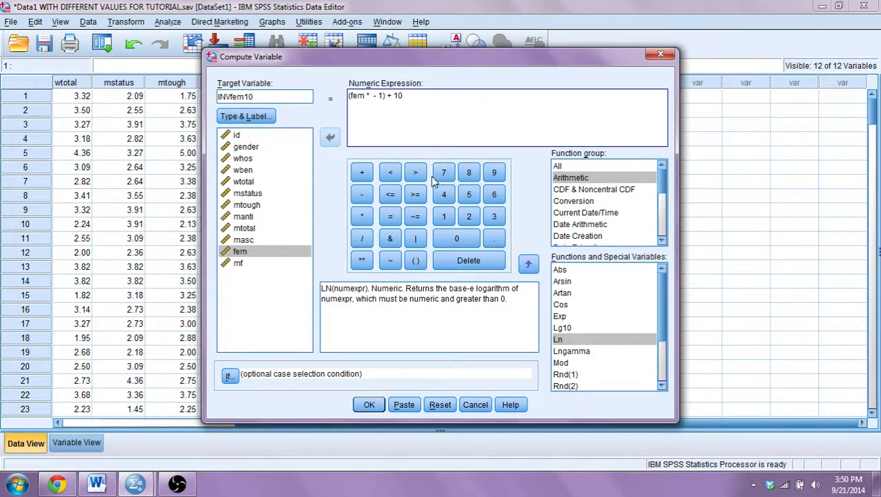
click(371, 405)
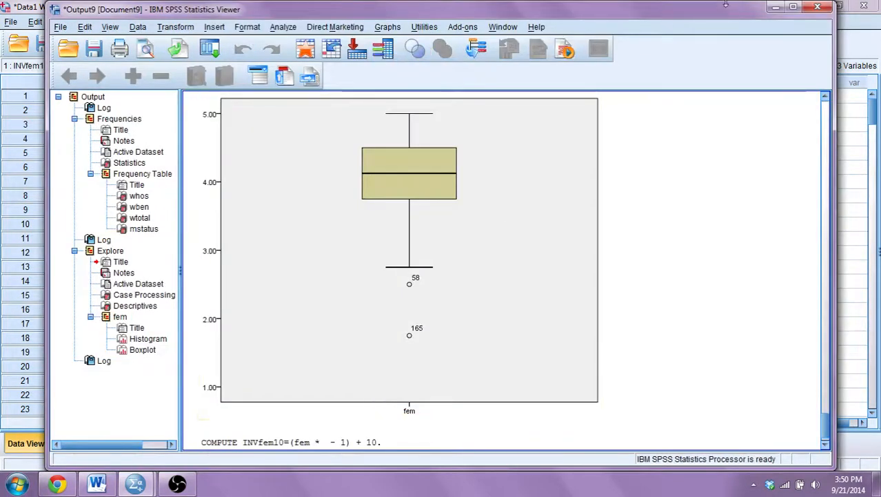
Run Explore on INVfem10 in place of fem, keeping the histogram plot option.
click(774, 8)
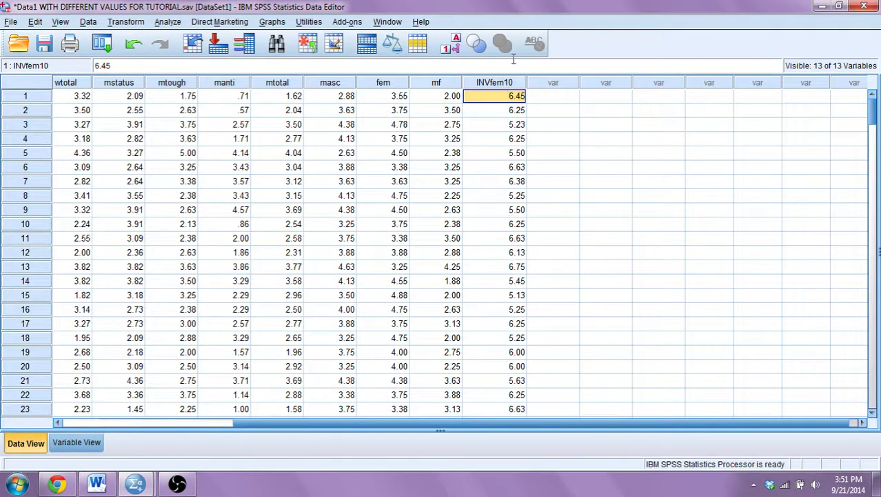
click(174, 23)
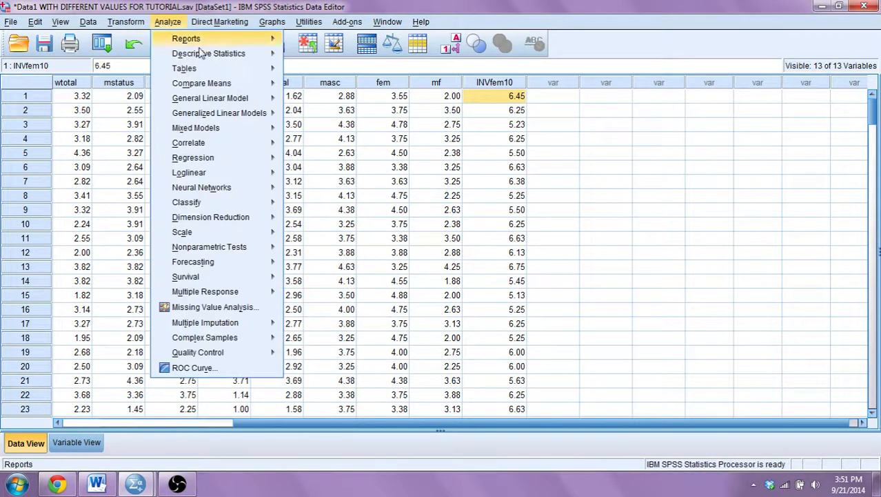
mouse_move(224, 73)
mouse_move(235, 57)
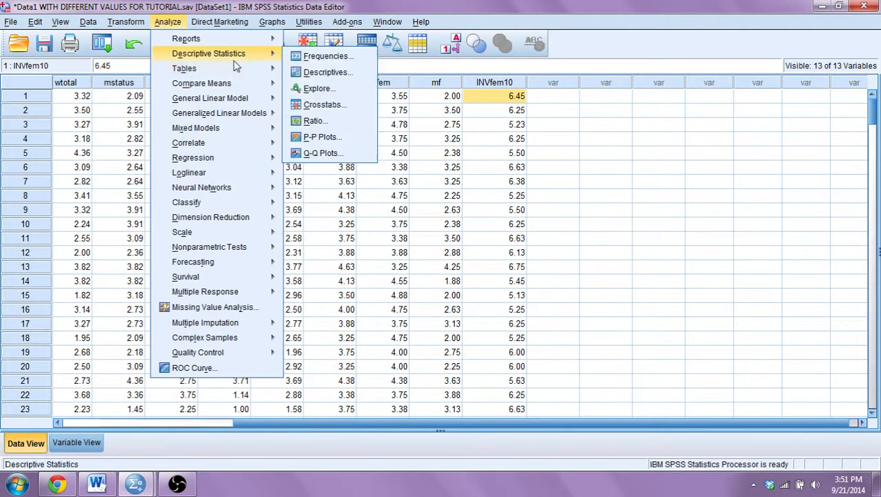
click(358, 92)
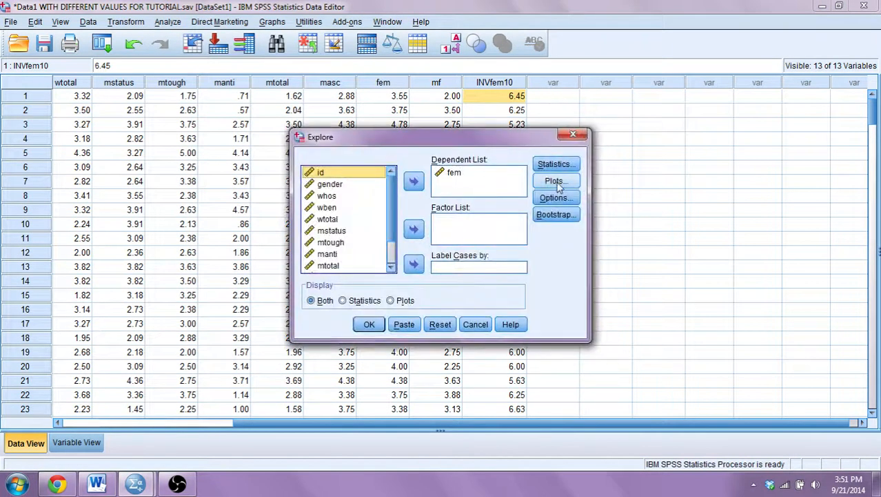
click(452, 175)
double_click(451, 174)
scroll(373, 227, down, 1)
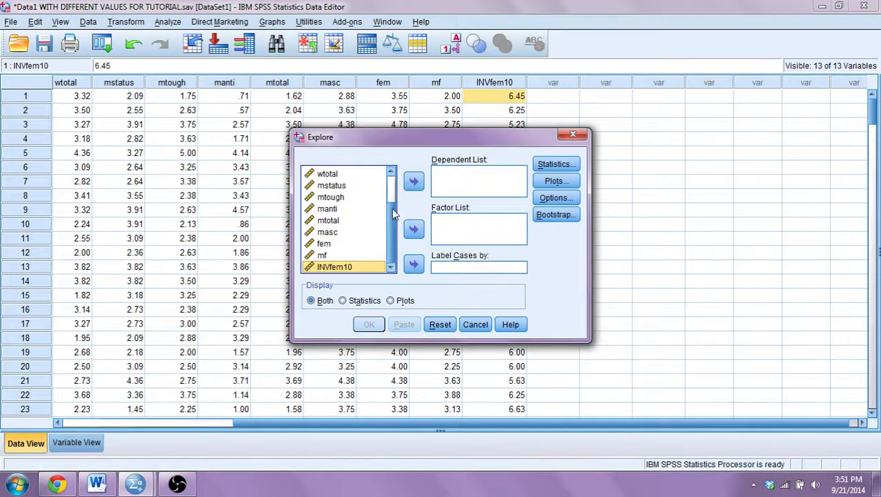
click(414, 181)
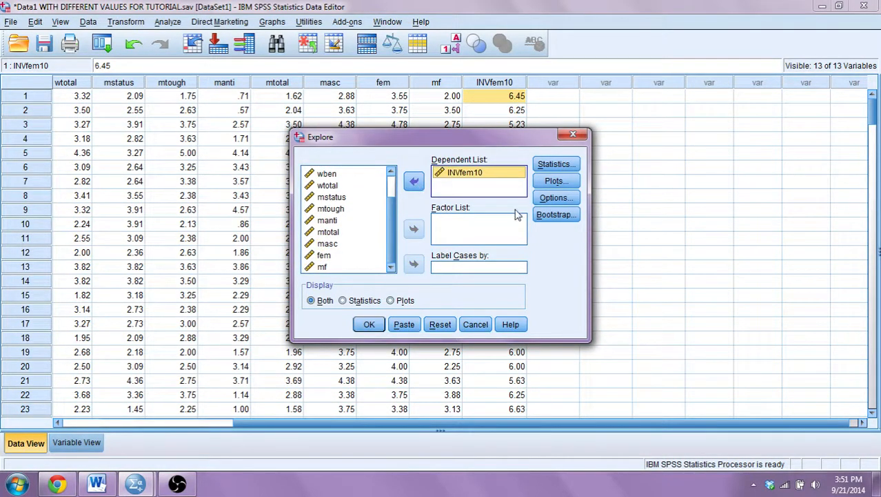
click(555, 180)
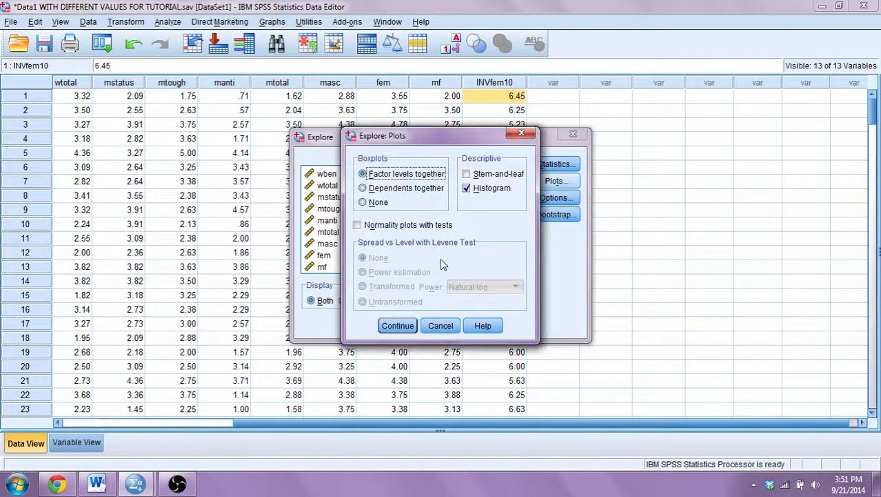
click(398, 325)
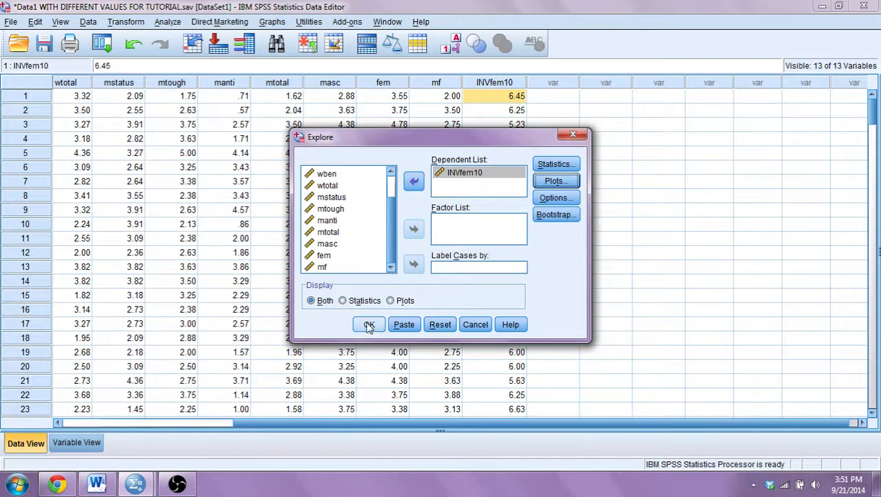
click(371, 325)
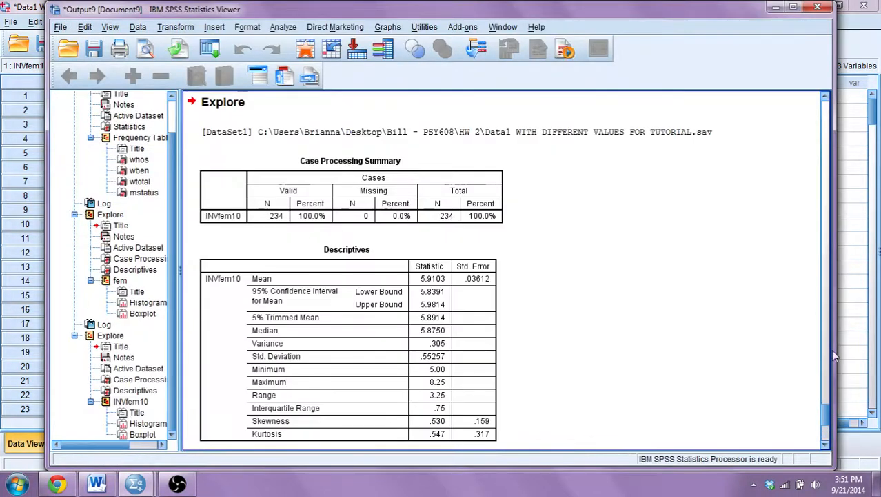
Examine the INVfem10 descriptives and histogram in the output viewer, then minimize it.
drag(827, 394, 827, 413)
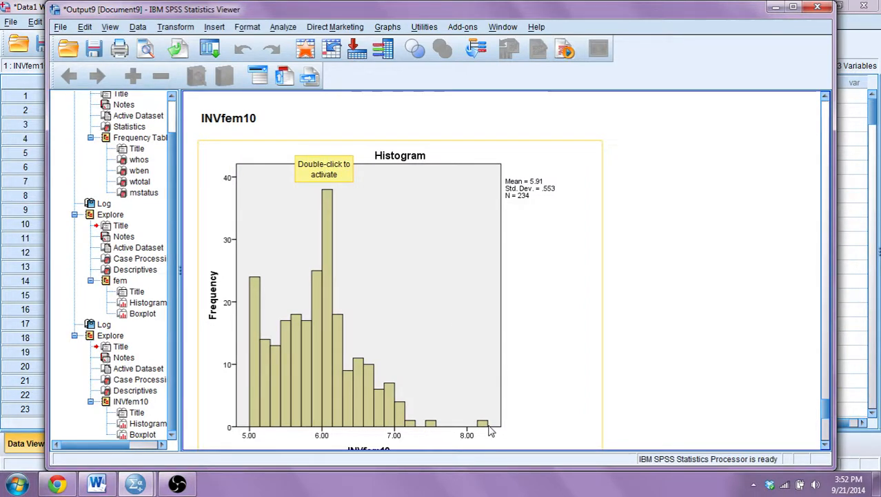
click(730, 130)
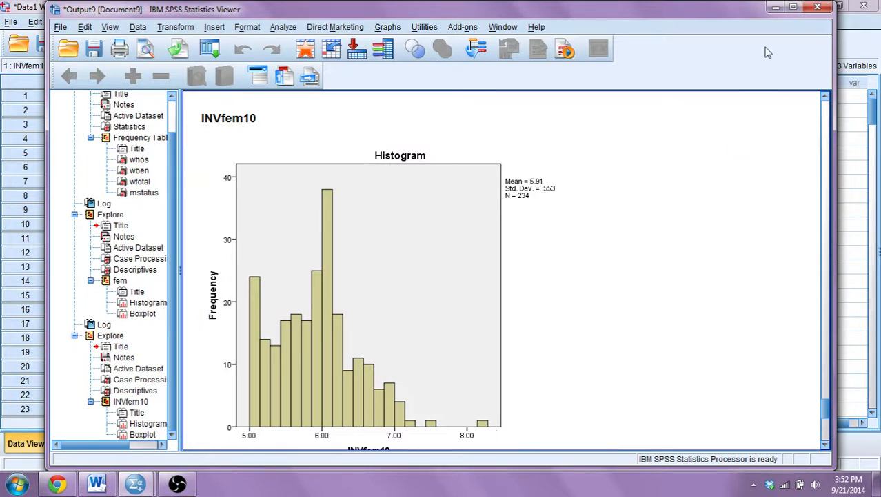
click(775, 8)
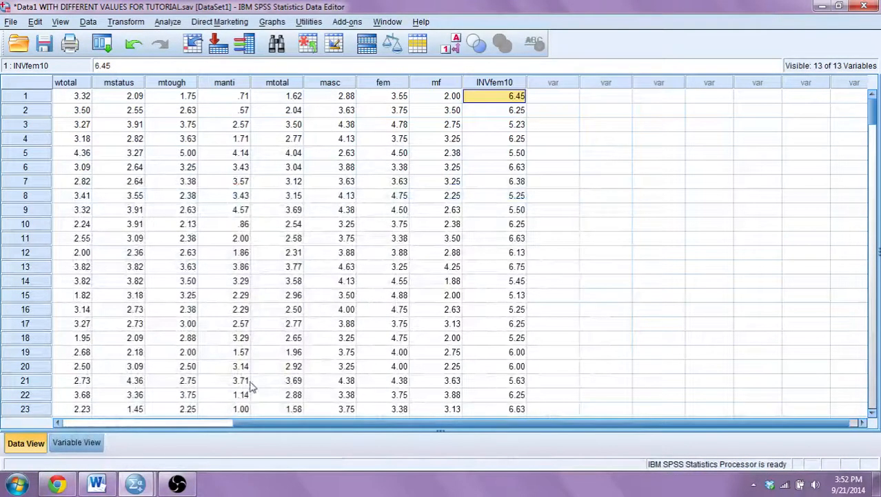
click(178, 481)
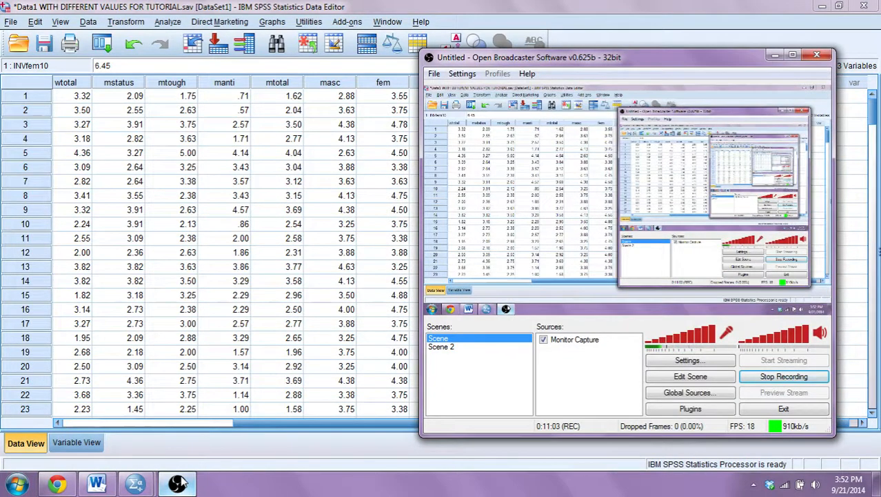
click(178, 481)
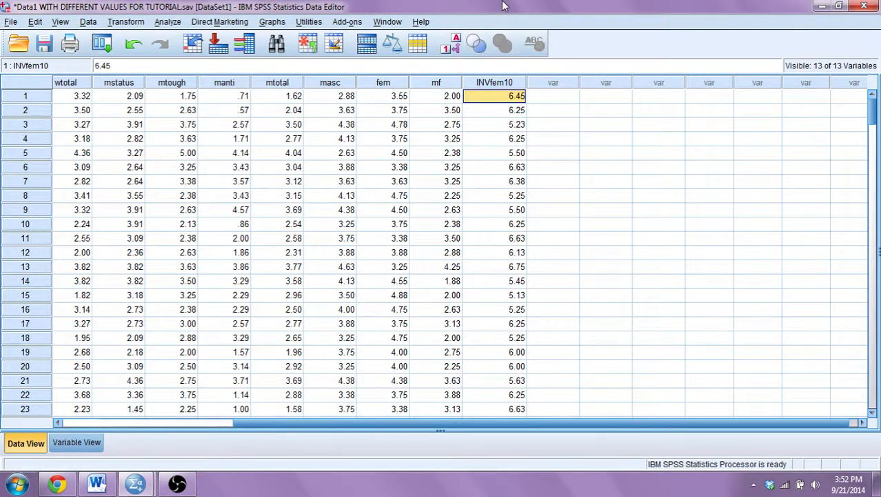
Open Compute Variable, name the new target variable SQRTfem and clear the previous numeric expression.
click(125, 22)
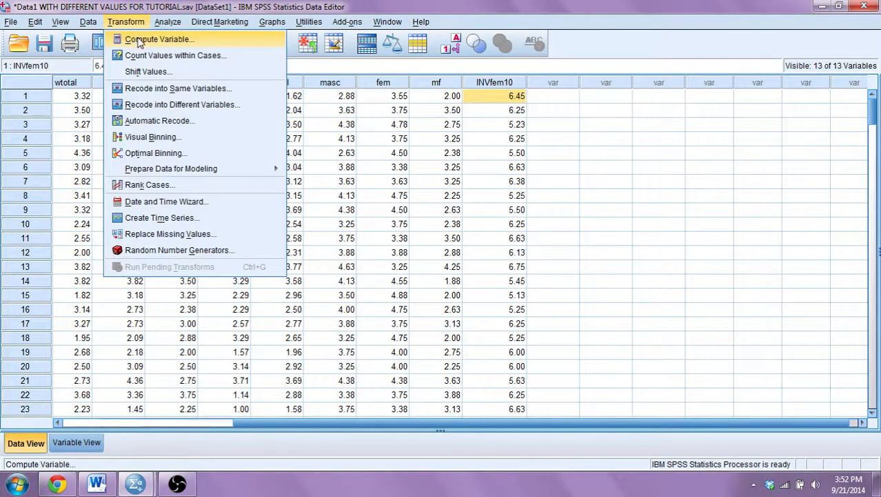
click(156, 40)
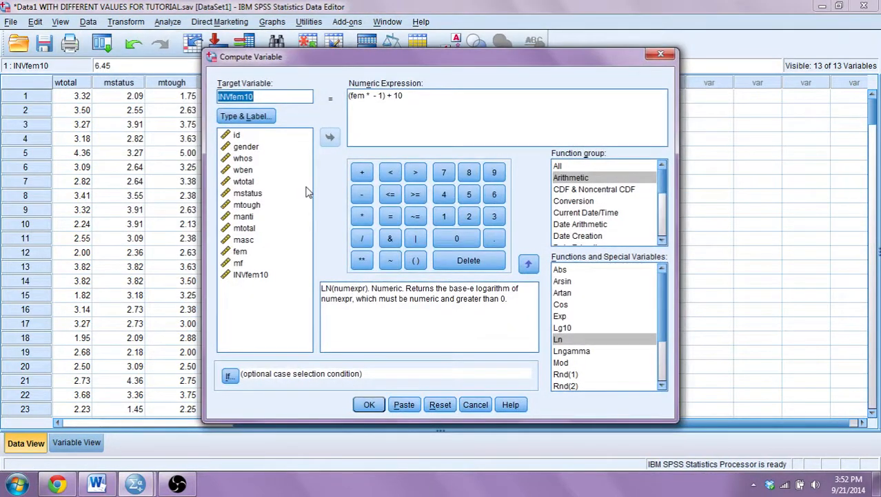
text(S)
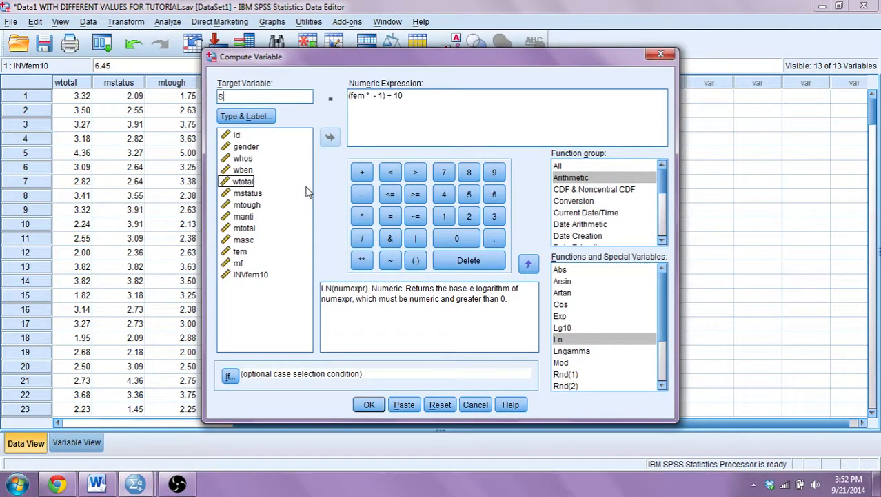
text(QRTfem)
click(459, 95)
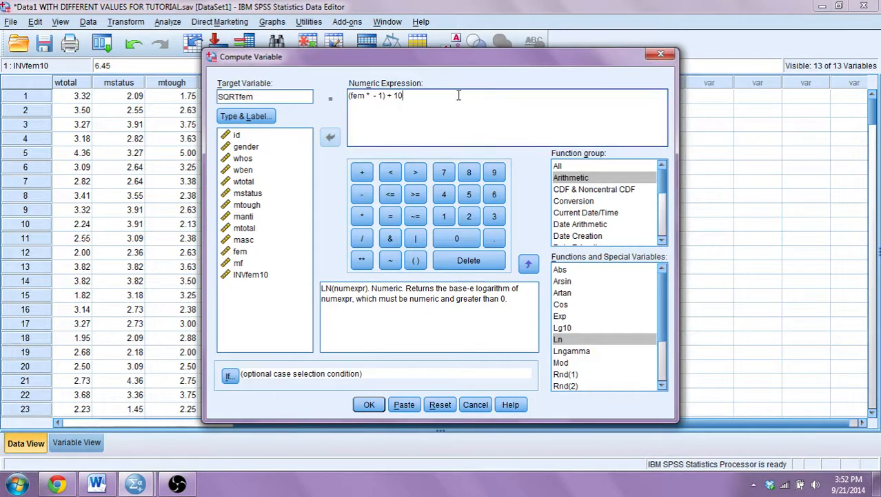
key(ctrl+a)
key(BackSpace)
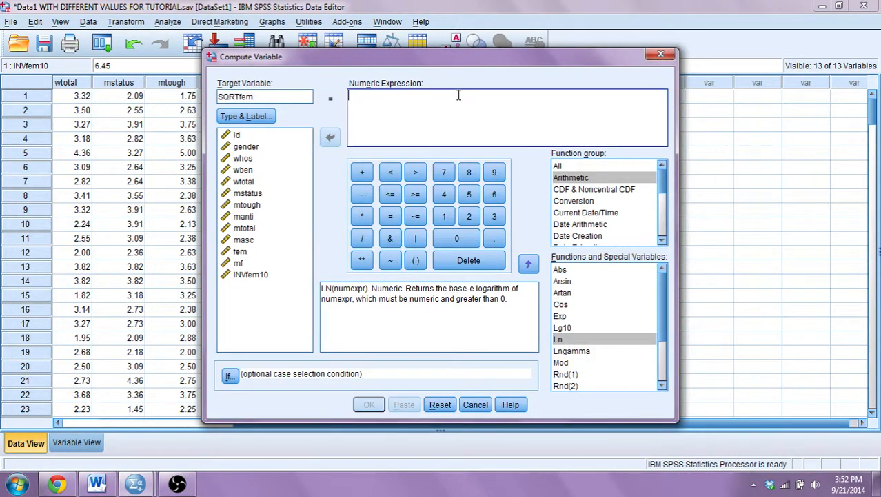
Set the expression to SQRT(INVfem10) using the Sqrt function, run the computation and minimize the output viewer.
click(624, 179)
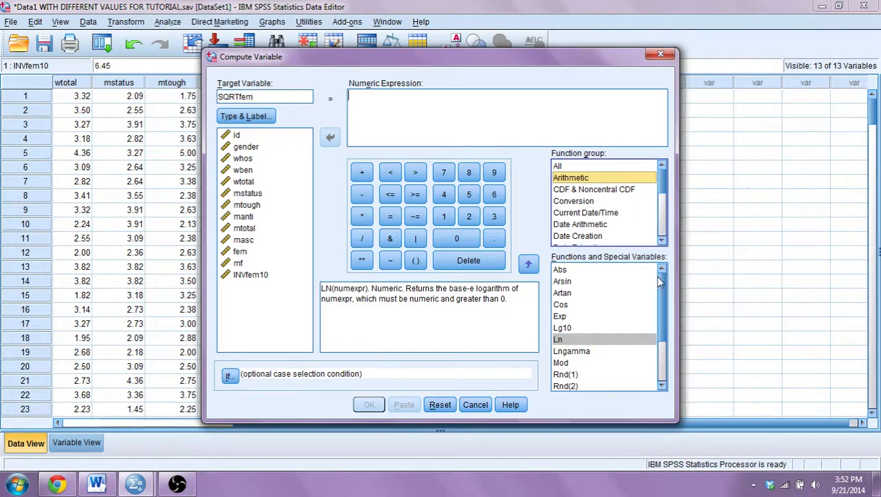
drag(659, 294, 657, 327)
double_click(573, 363)
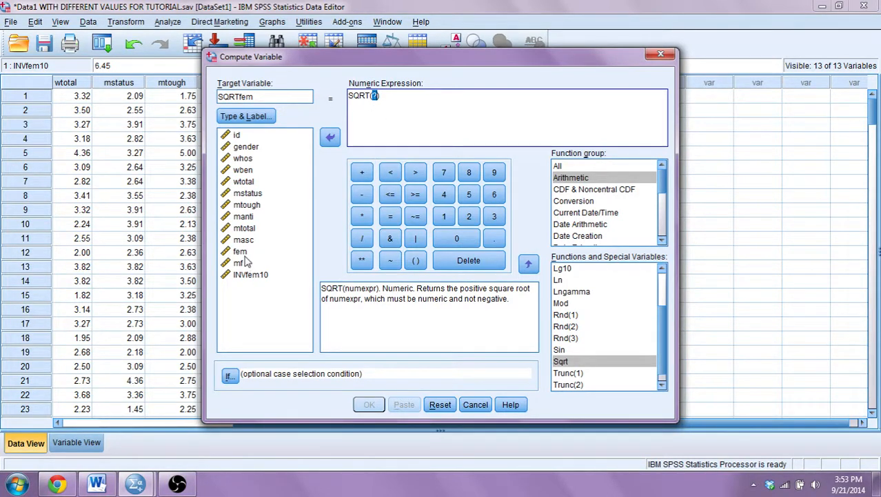
click(252, 277)
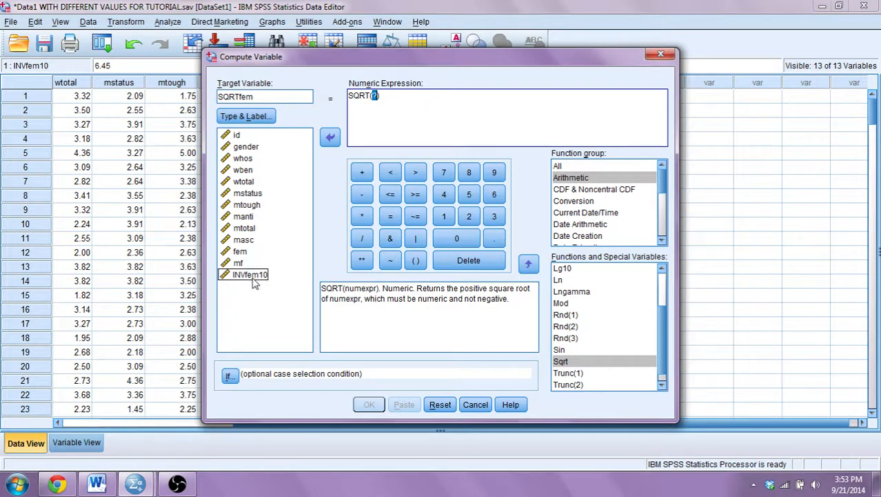
double_click(253, 279)
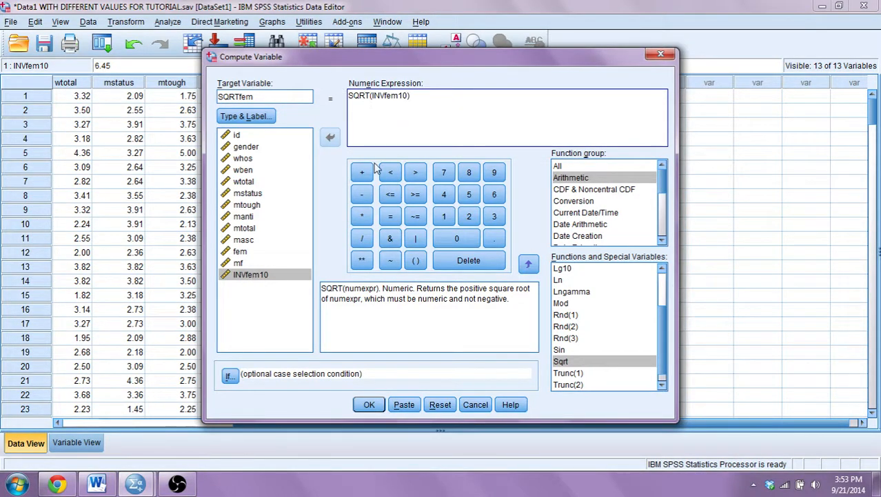
click(370, 405)
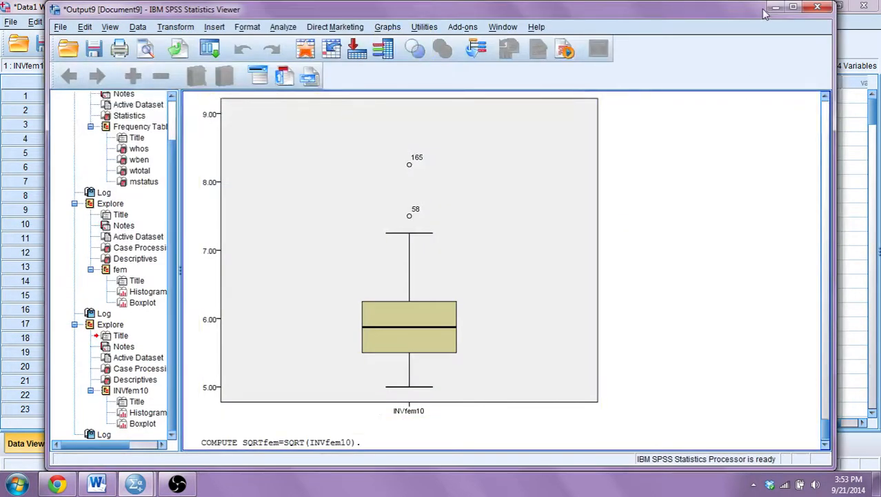
click(774, 8)
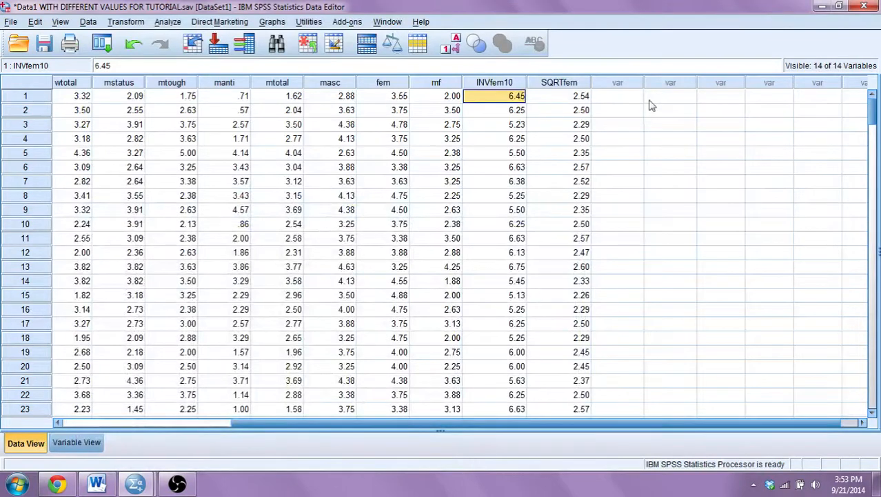
Open Compute Variable again and name the new target variable LOGfem.
click(585, 98)
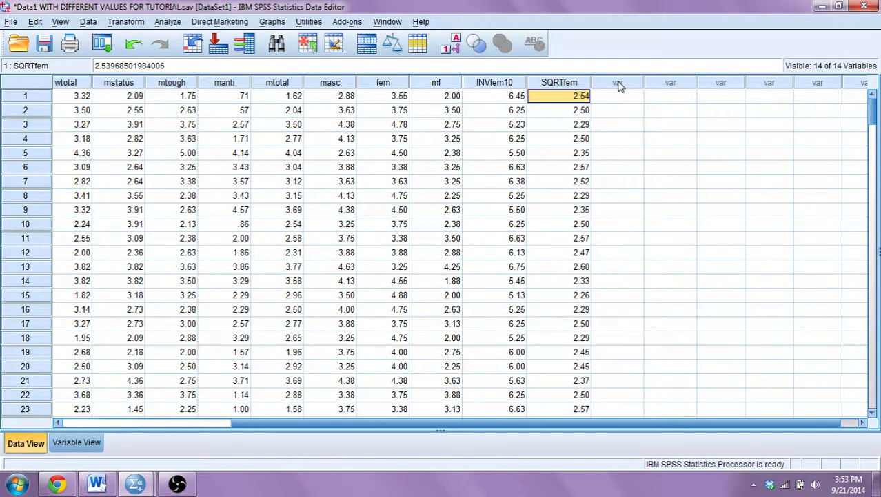
click(518, 98)
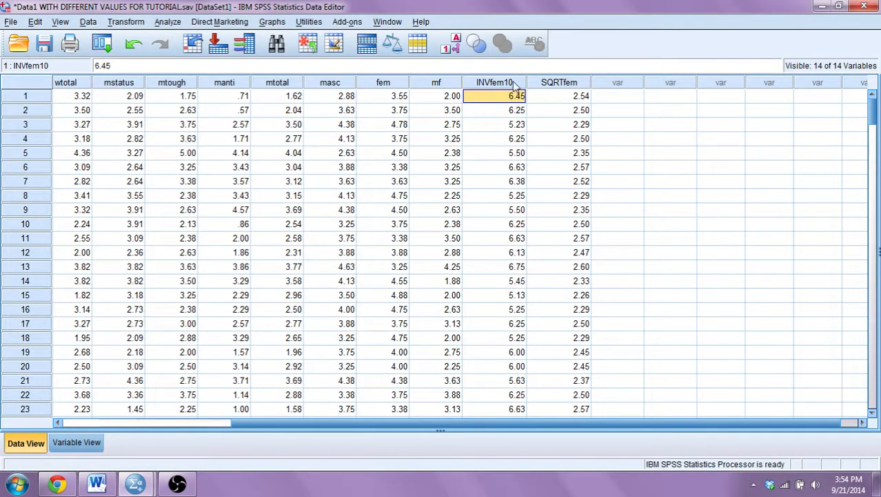
click(514, 83)
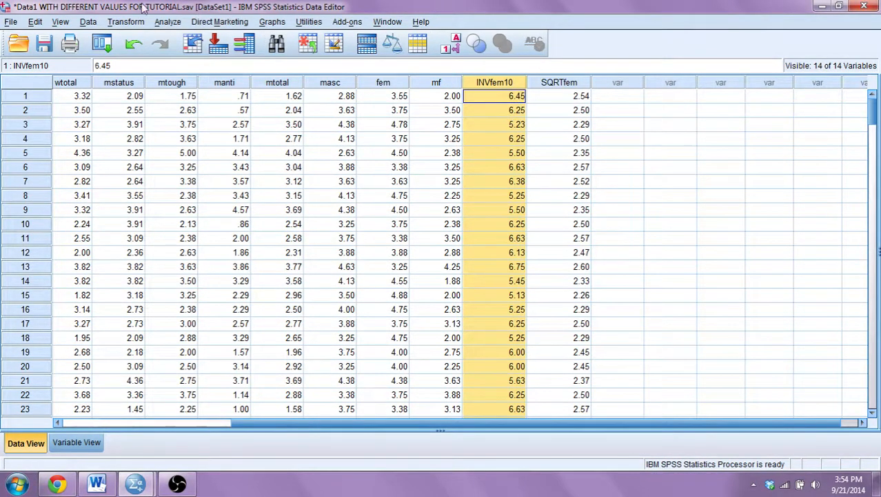
click(127, 23)
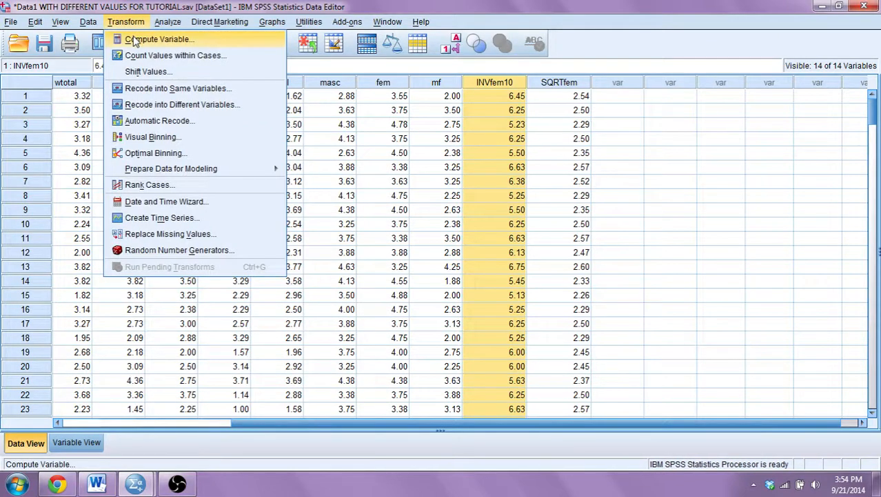
click(135, 40)
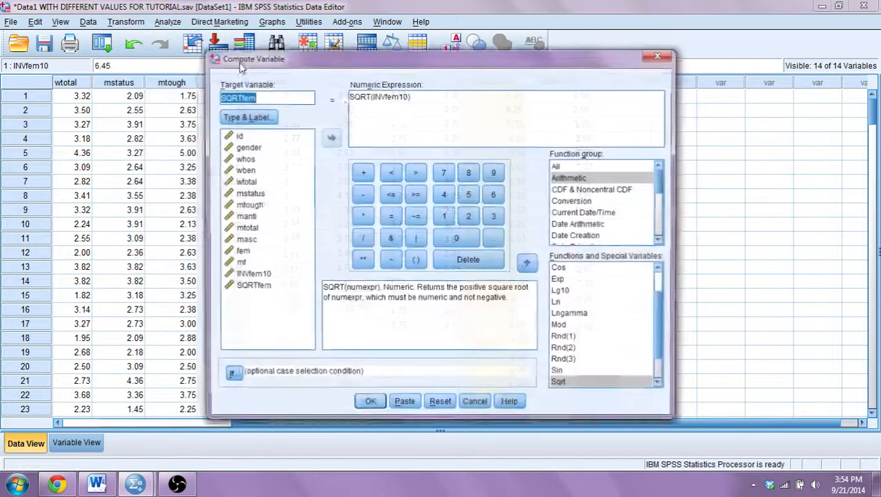
text(L)
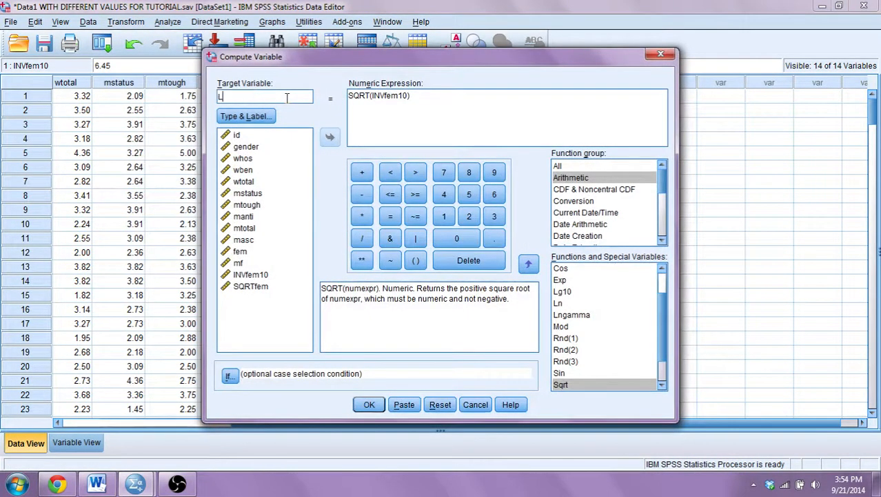
text(OGfem)
Replace the previous expression with the Ln function, deleting the square-root term so its argument is empty.
click(442, 98)
key(ctrl+a)
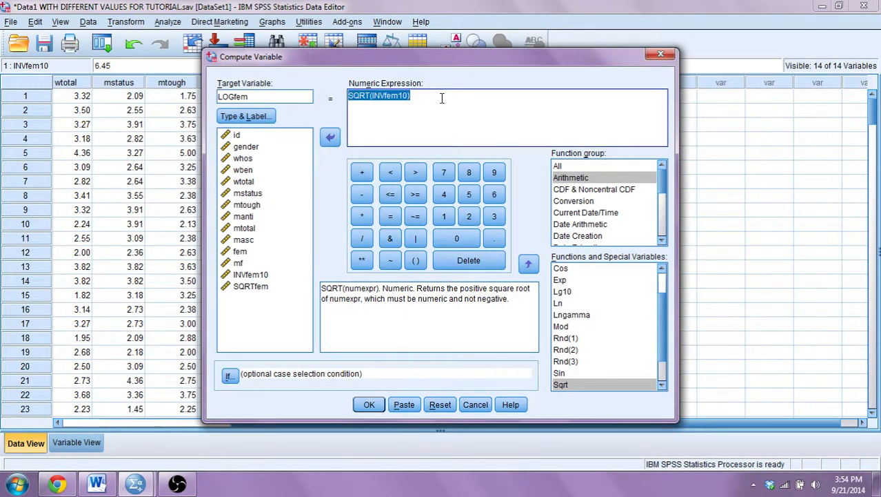
click(605, 181)
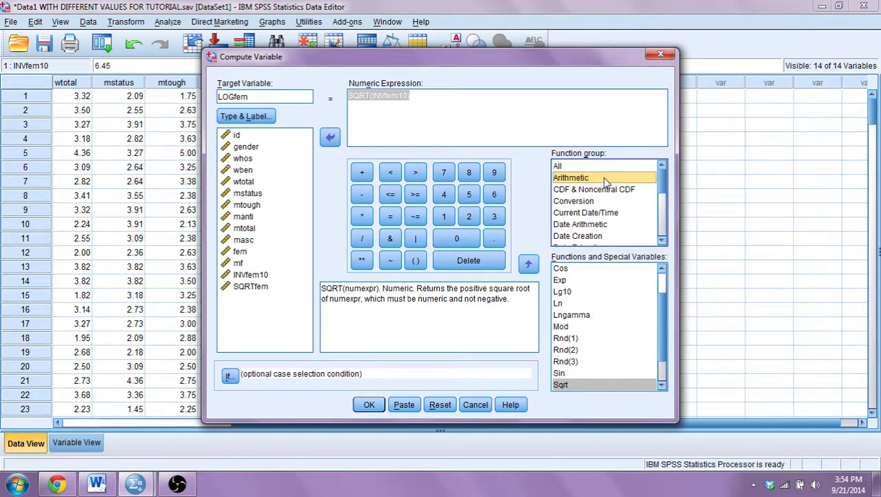
click(574, 305)
double_click(571, 303)
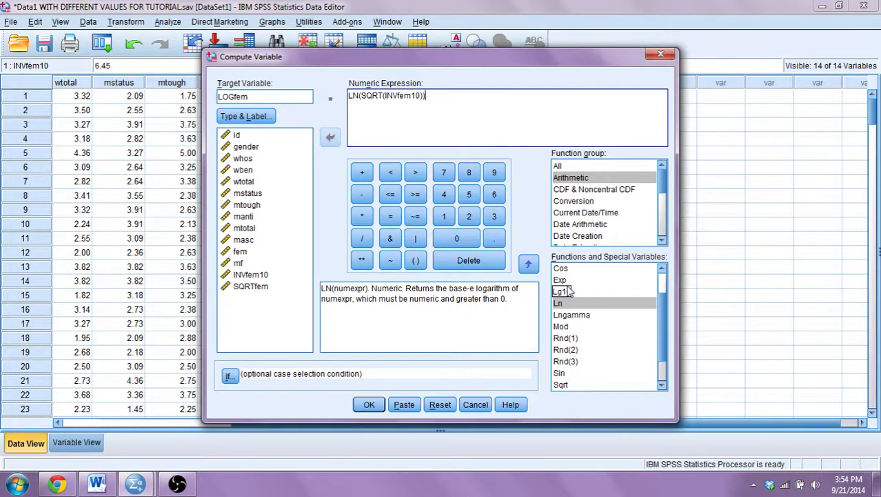
key(shift+Left)
key(shift+Left)
key(shift+Left)
key(shift+Left)
key(shift+Left)
key(shift+Left)
key(shift+Left)
key(shift+Left)
key(shift+Left)
key(shift+Left)
key(shift+Left)
key(shift+Left)
key(shift+Left)
key(shift+Left)
key(shift+Left)
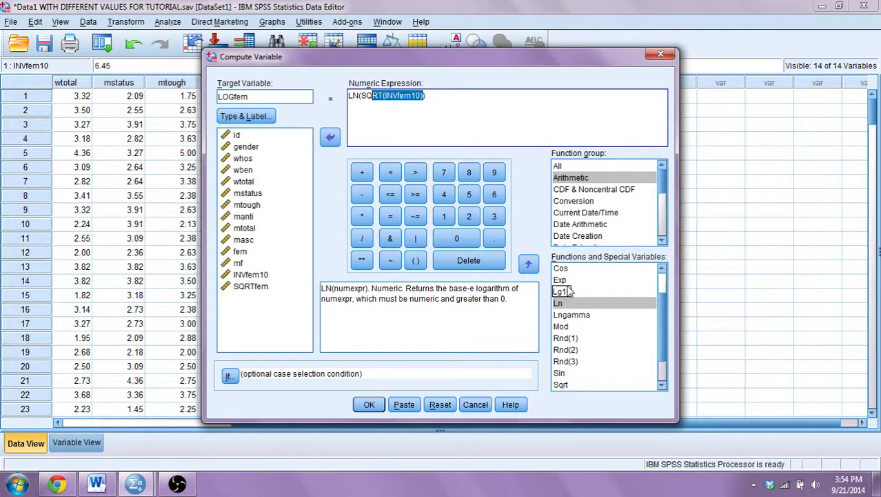
key(Delete)
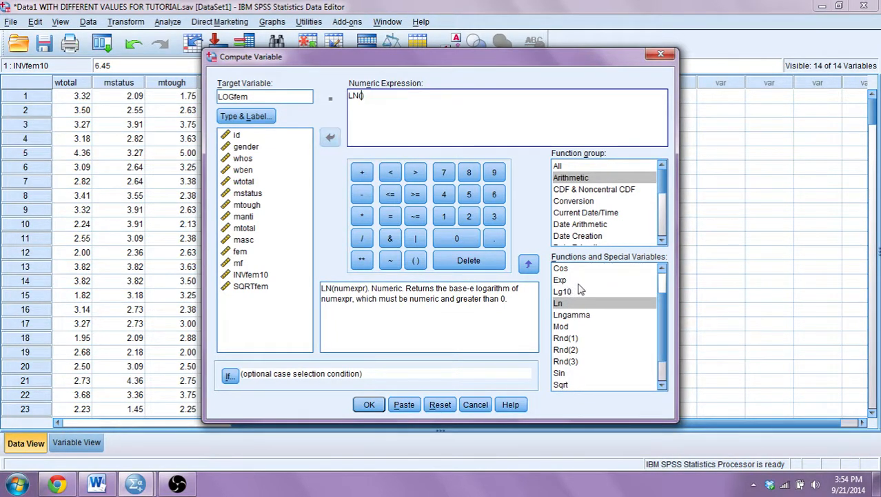
double_click(578, 305)
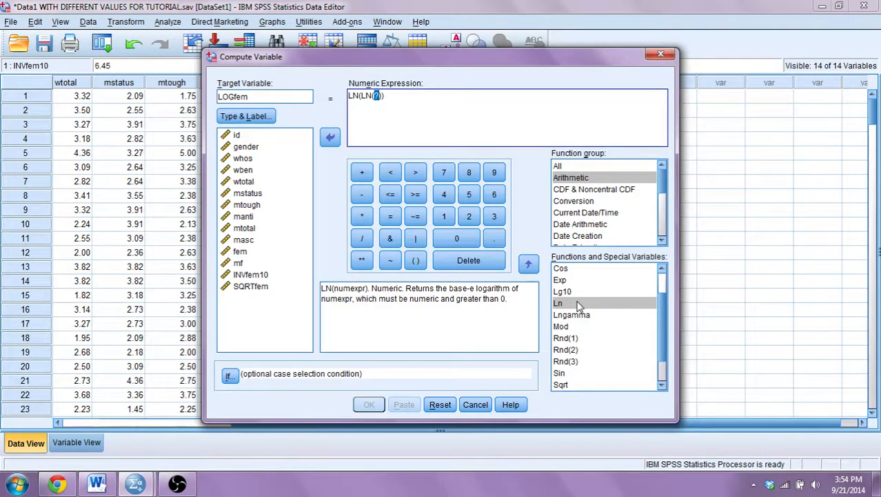
key(BackSpace)
key(BackSpace)
key(BackSpace)
key(BackSpace)
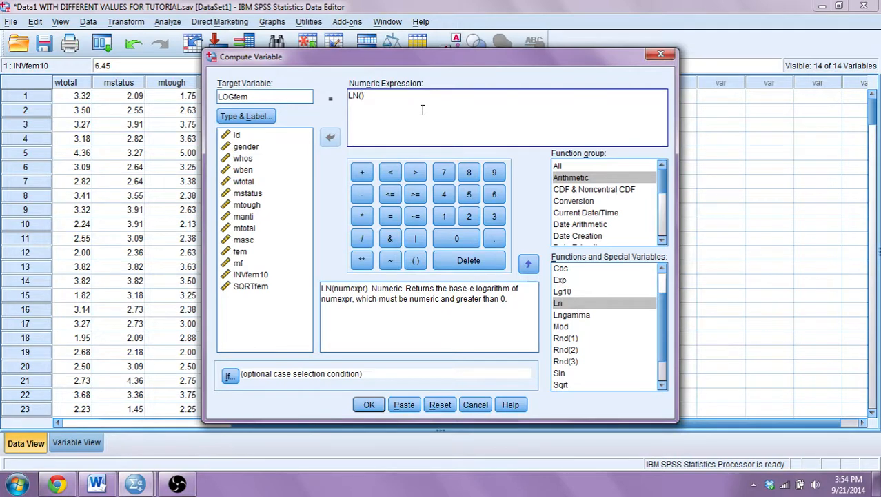
Complete the expression as LN(INVfem10), run the computation and minimize the output viewer.
click(250, 276)
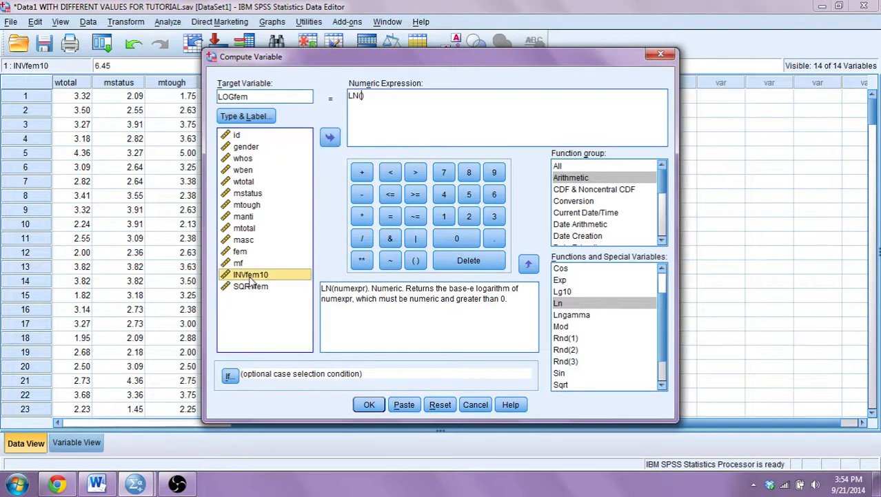
click(332, 139)
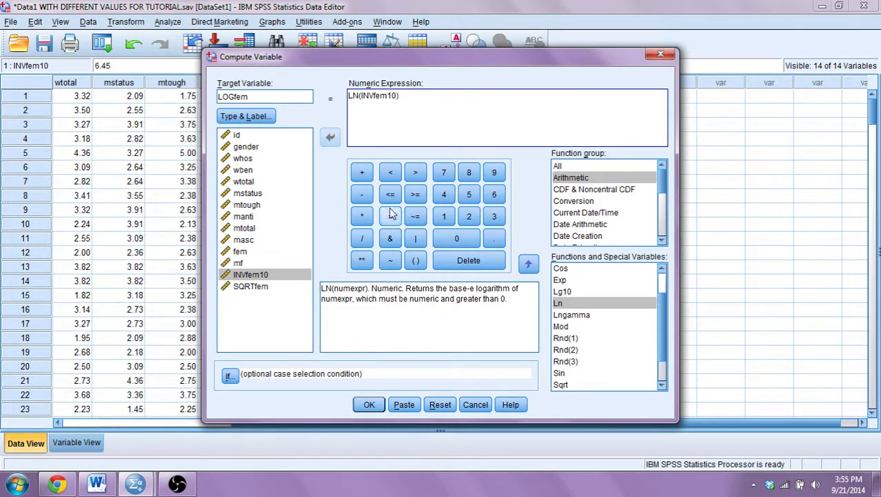
click(368, 405)
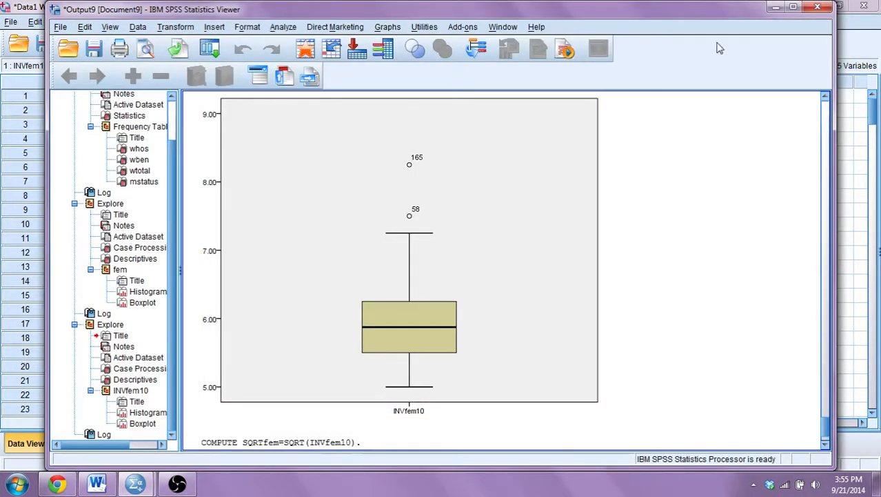
click(781, 7)
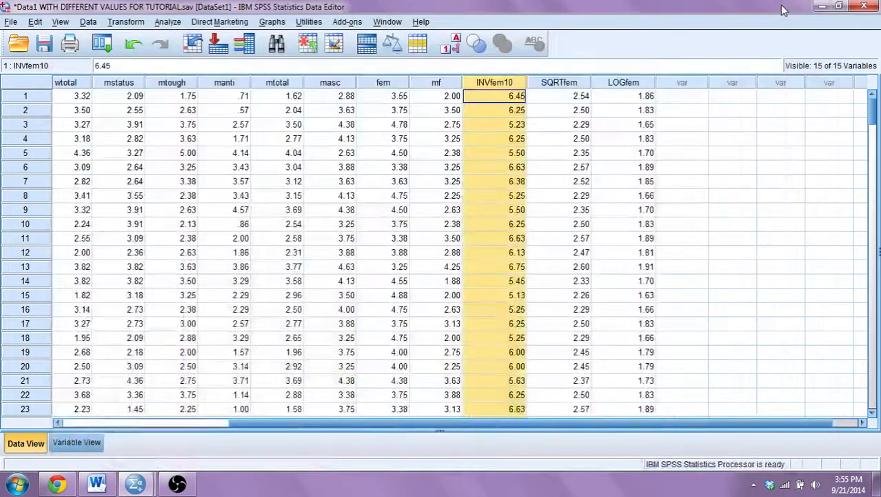
click(650, 97)
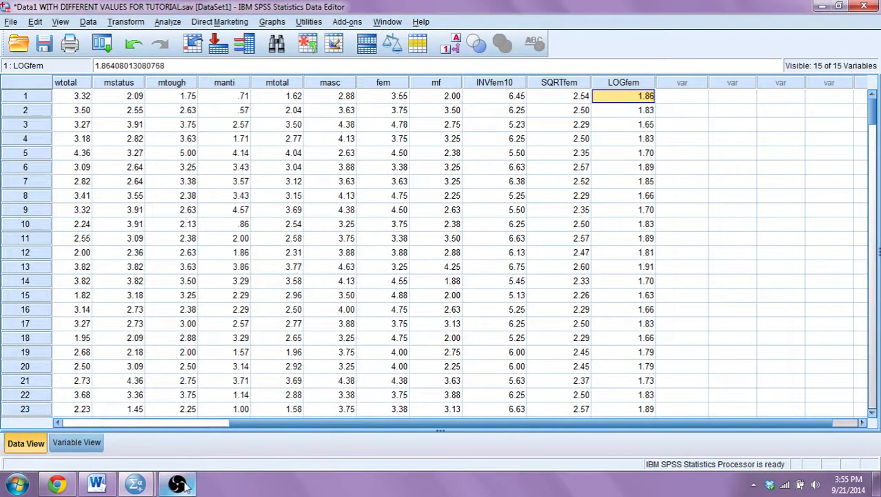
mouse_move(182, 483)
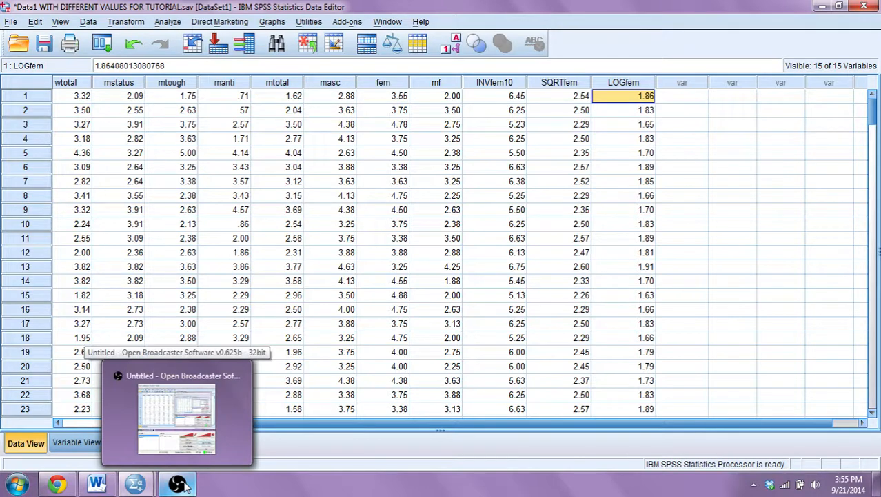
click(182, 485)
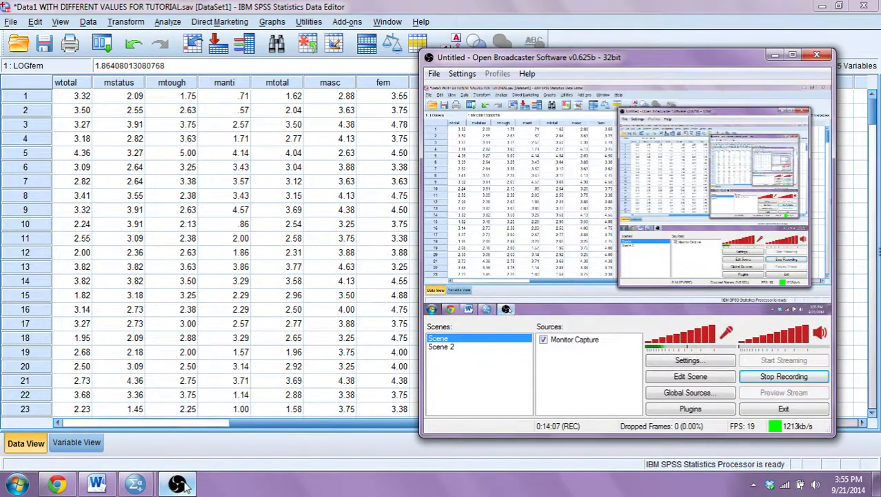
click(182, 485)
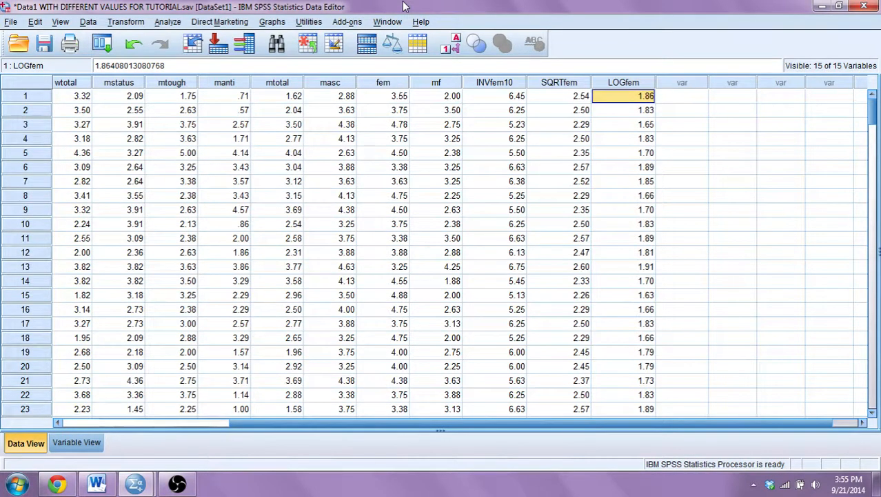
click(171, 22)
mouse_move(207, 55)
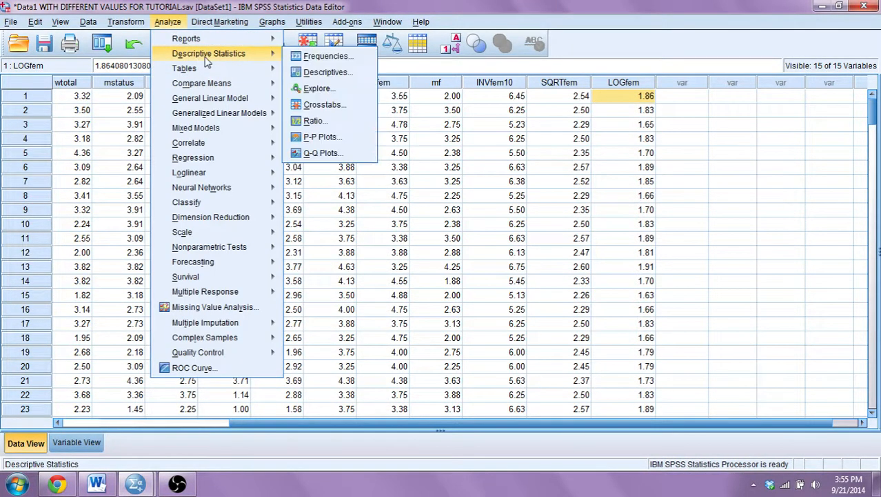
click(323, 69)
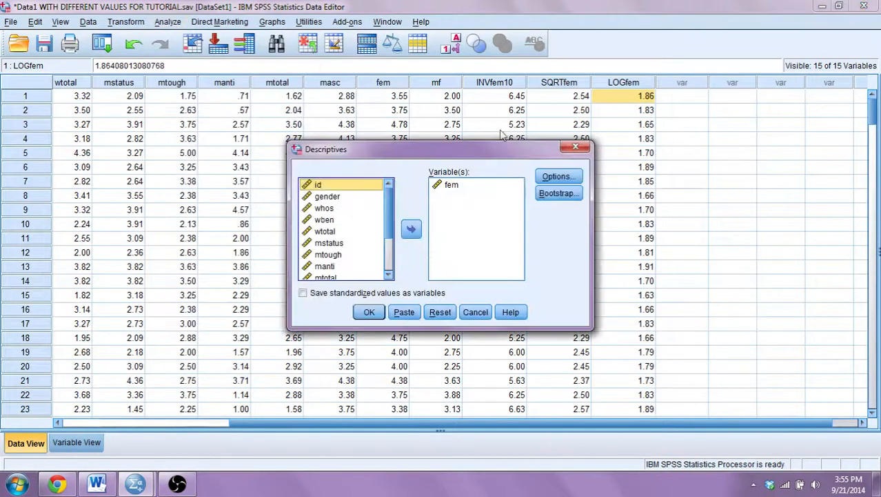
click(552, 177)
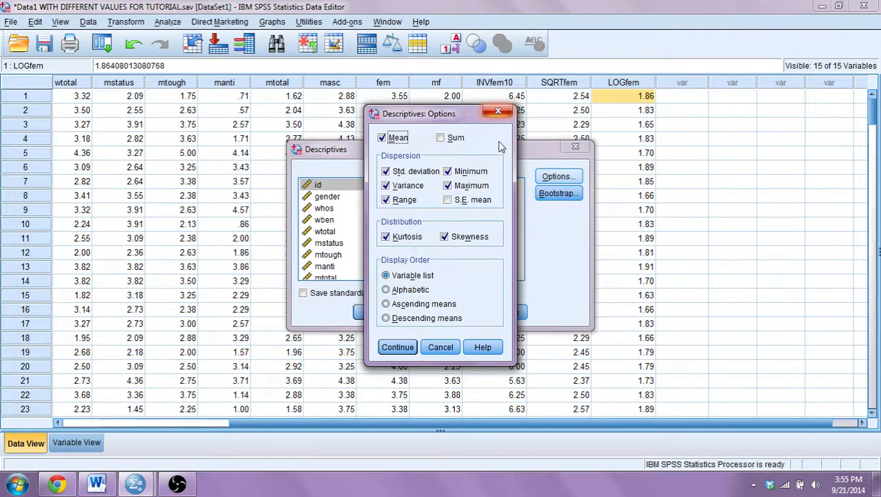
click(499, 113)
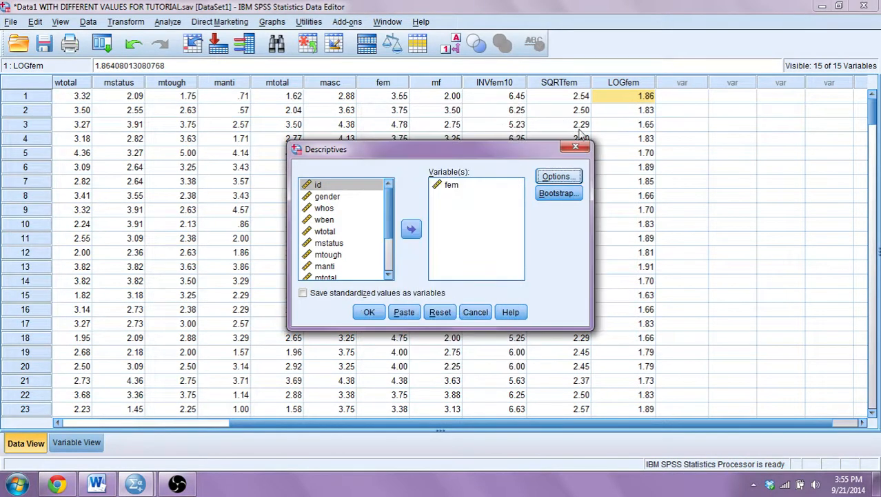
click(577, 148)
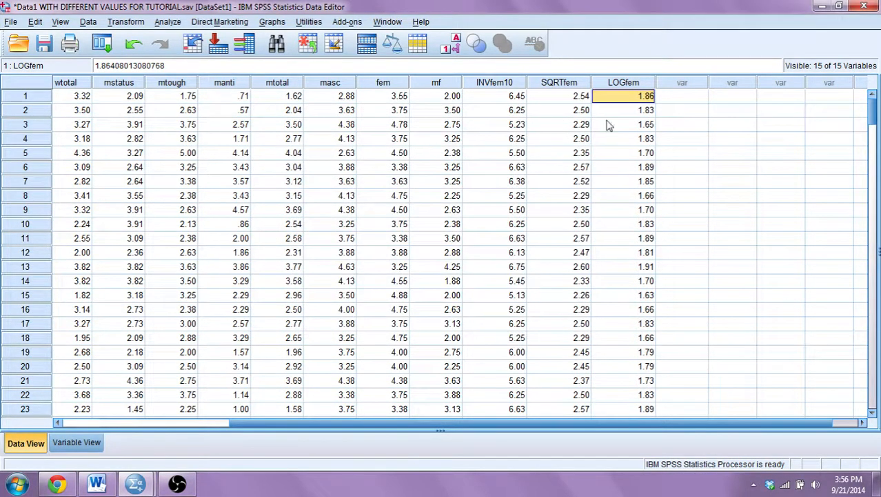